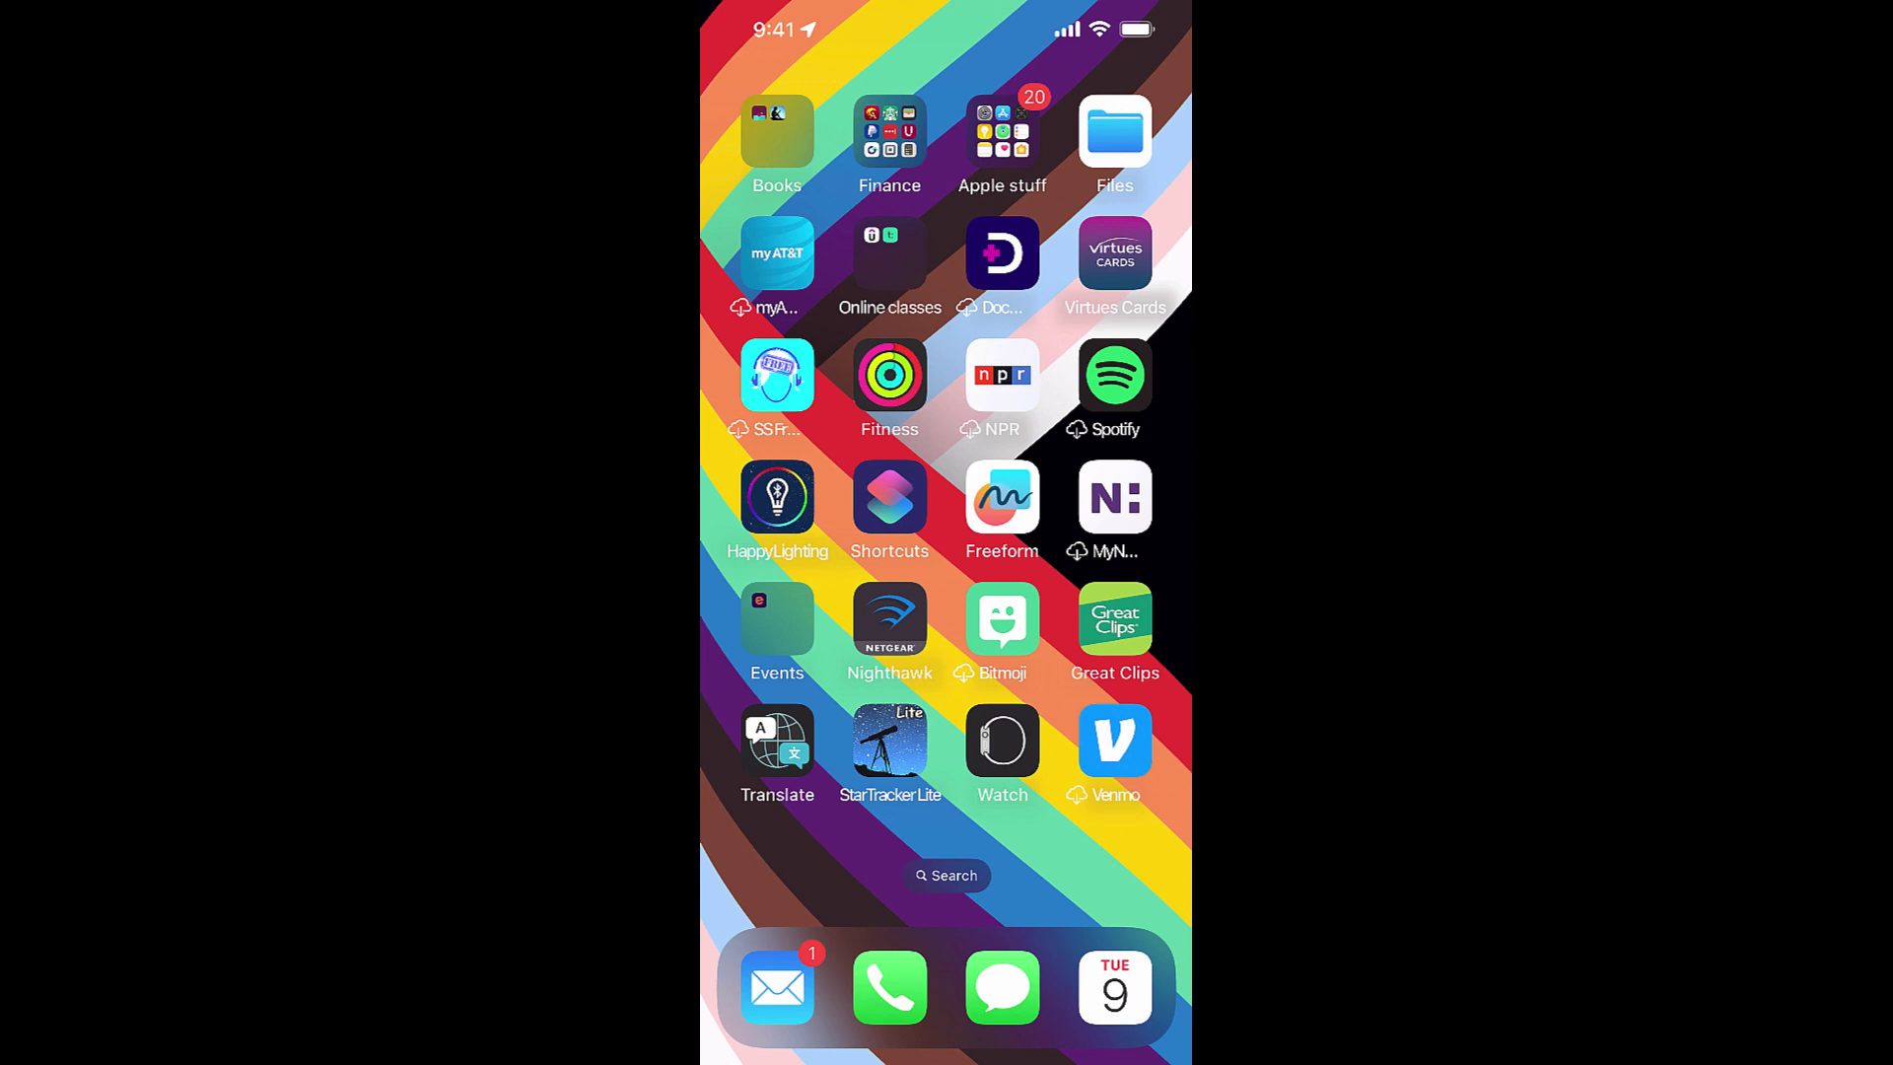
- In iOS Settings, check the six contact accounts and return to the Contacts page
left_click(1003, 131)
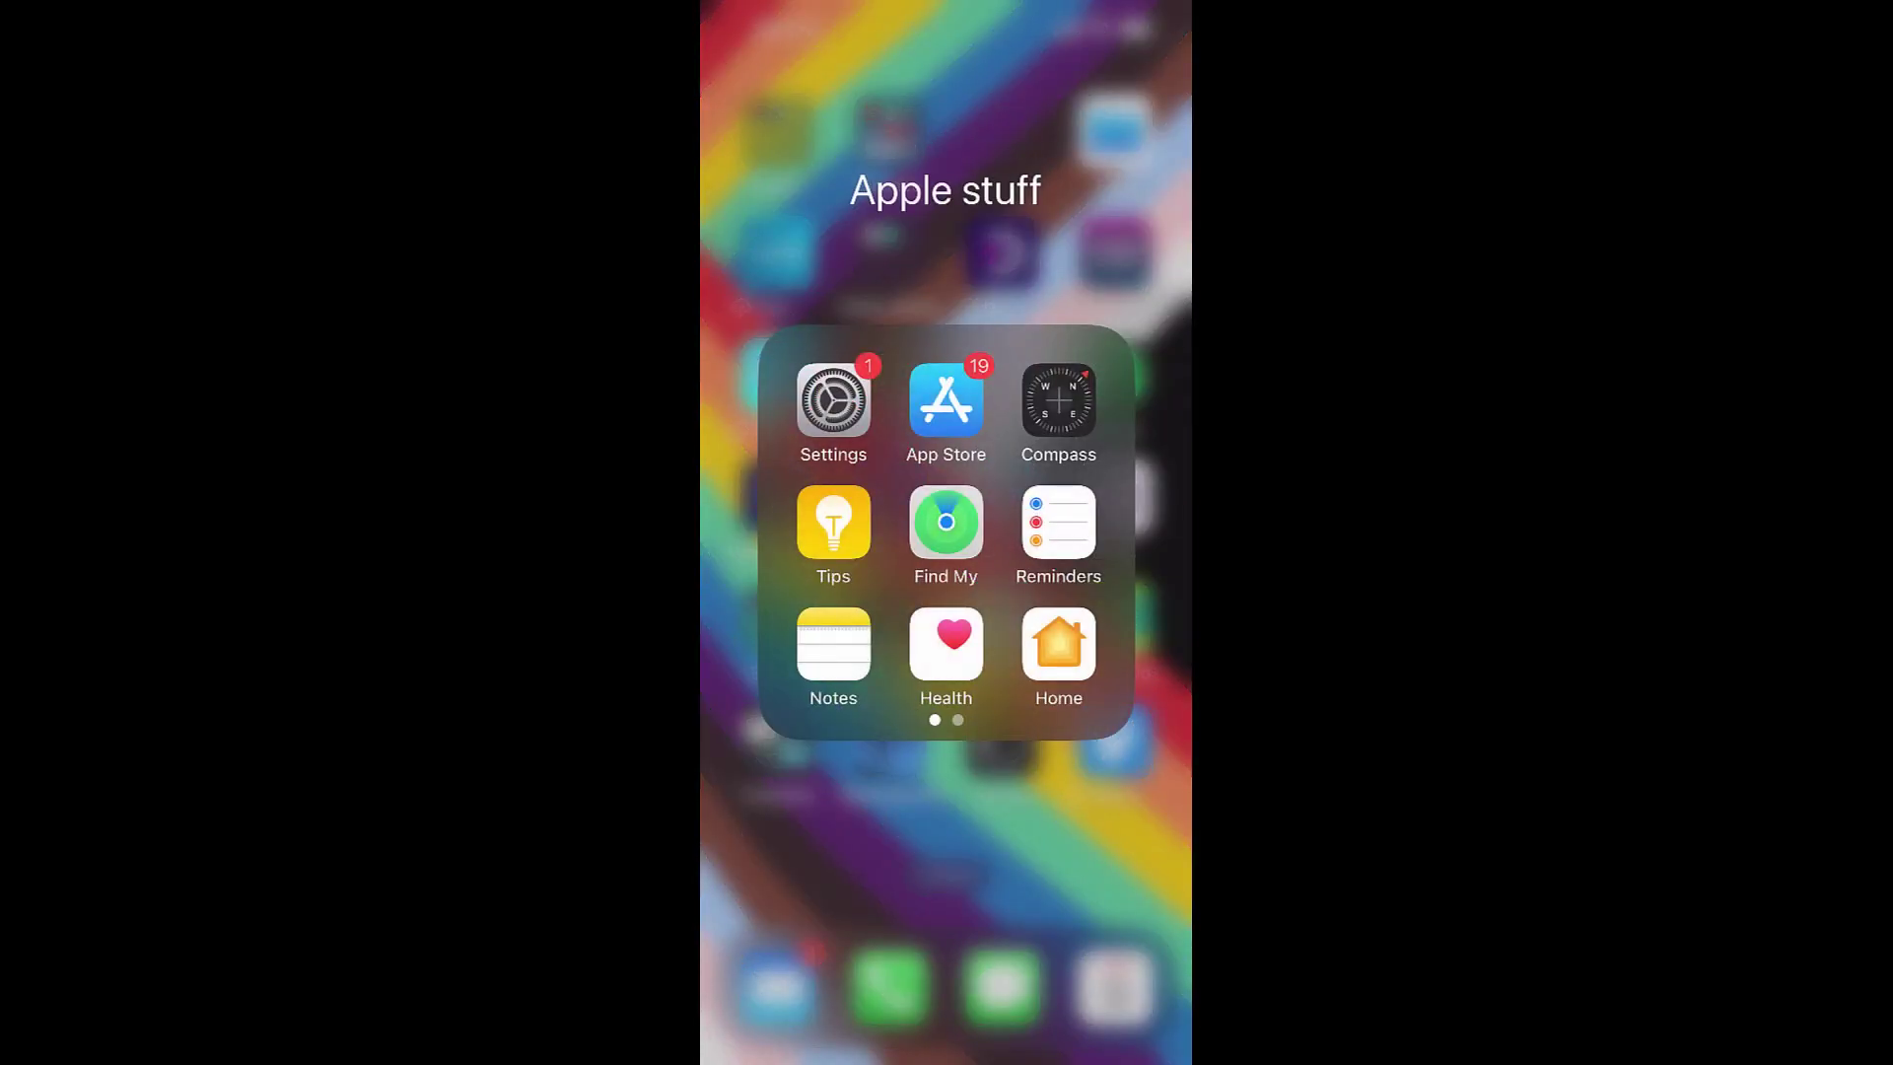
left_click(833, 401)
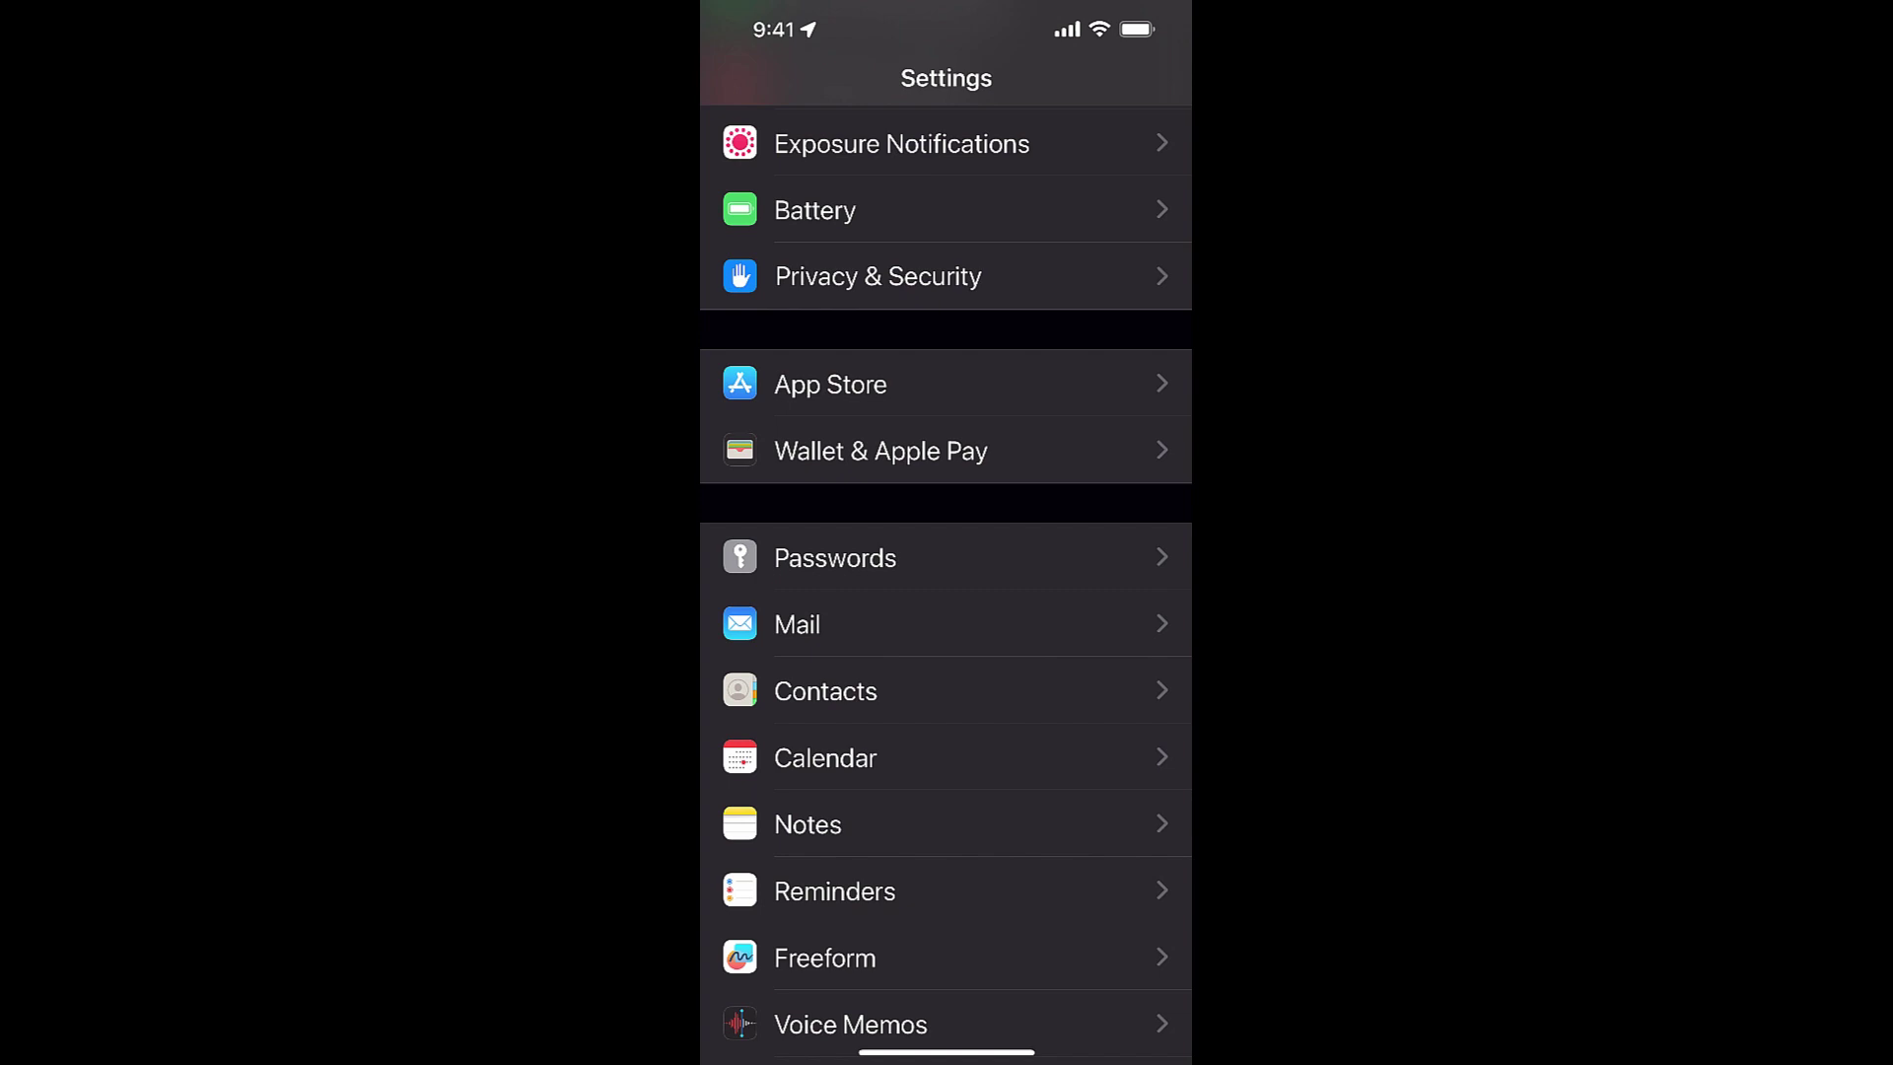
scroll(945, 582, "down", 1)
left_click(825, 647)
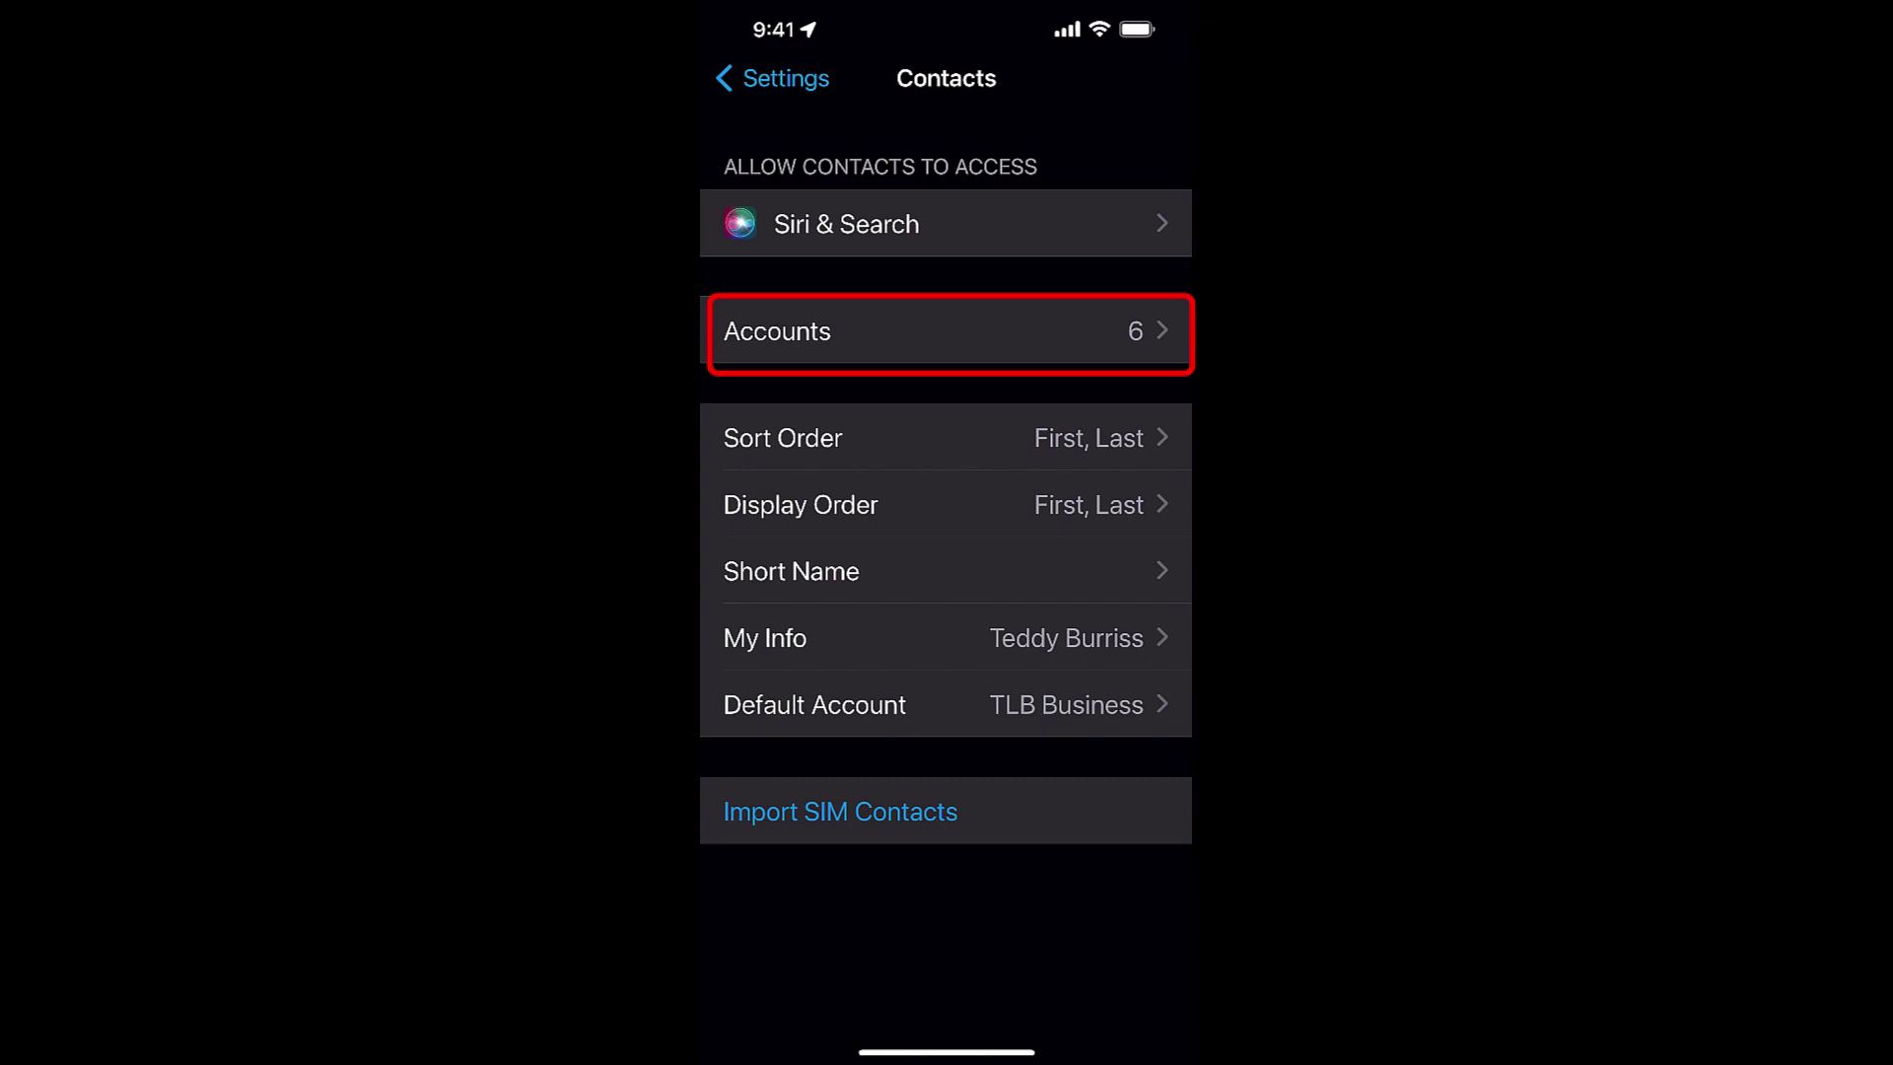
left_click(777, 331)
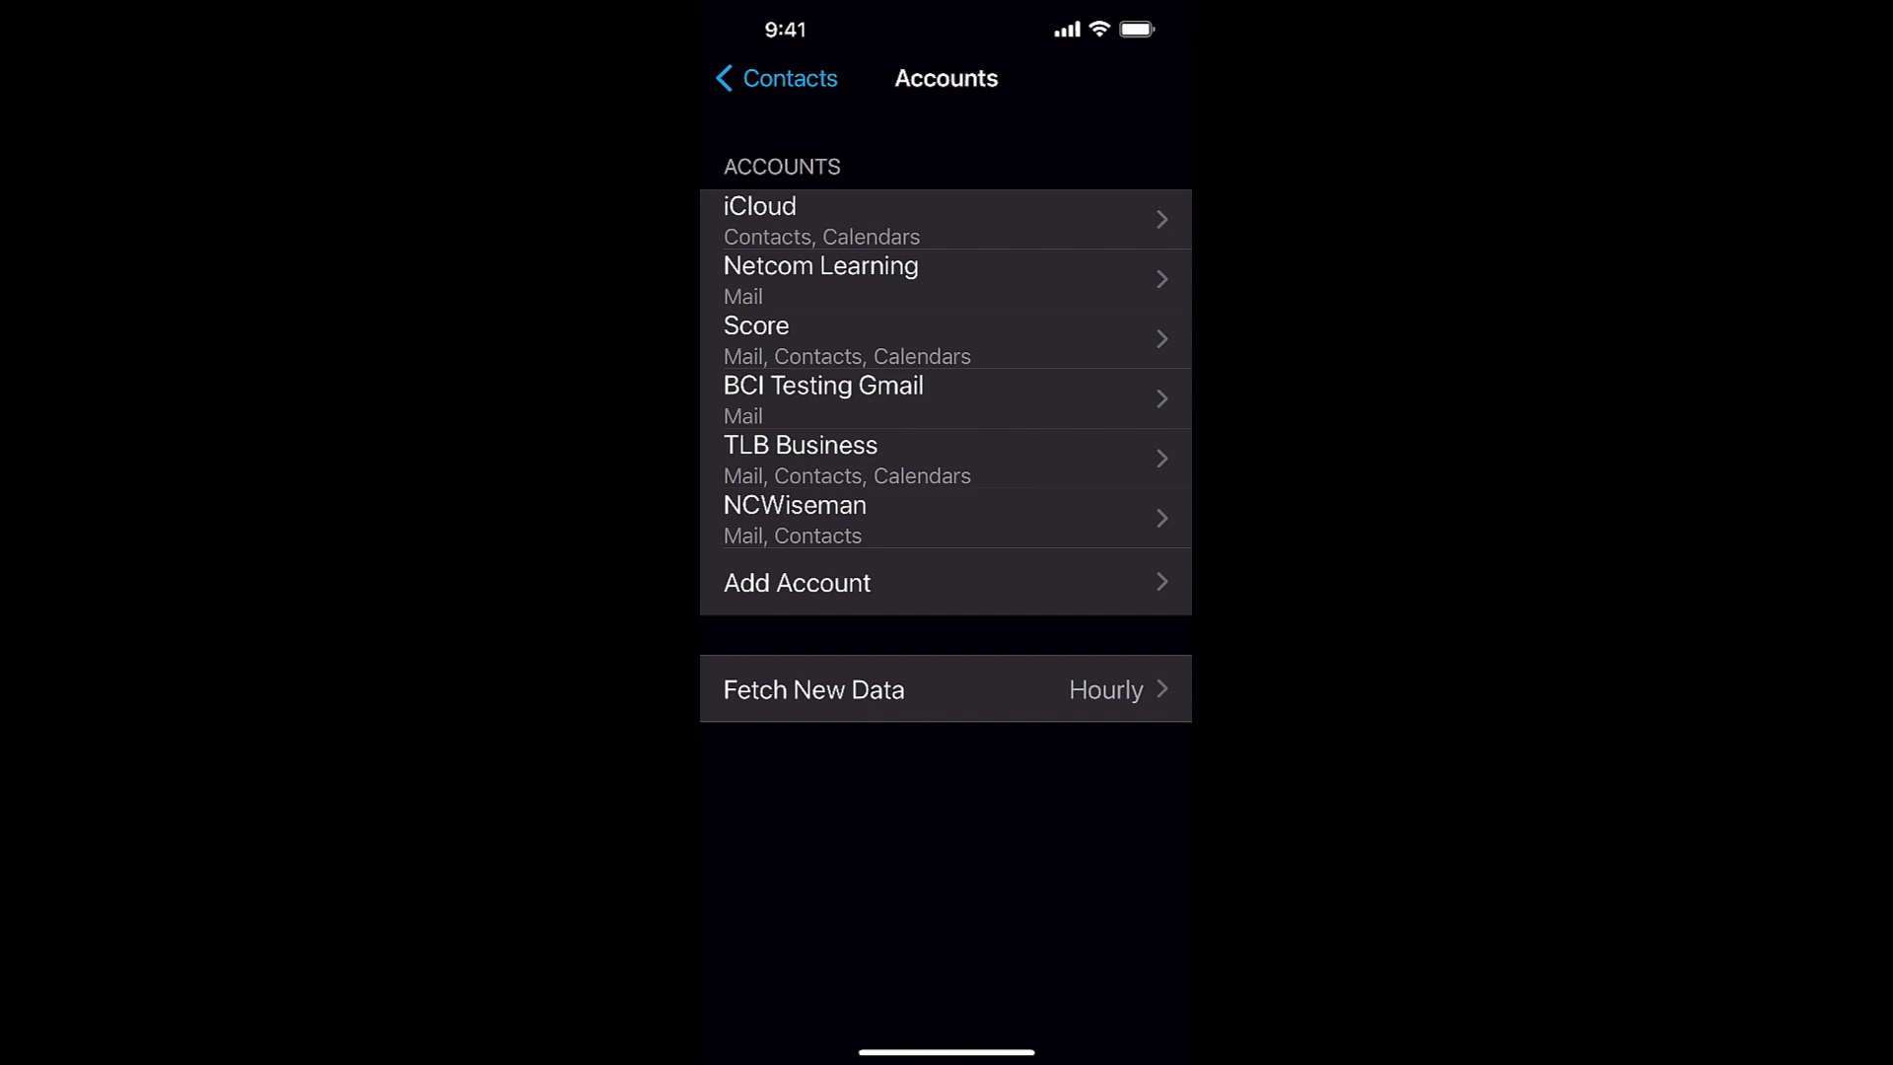
left_click(776, 78)
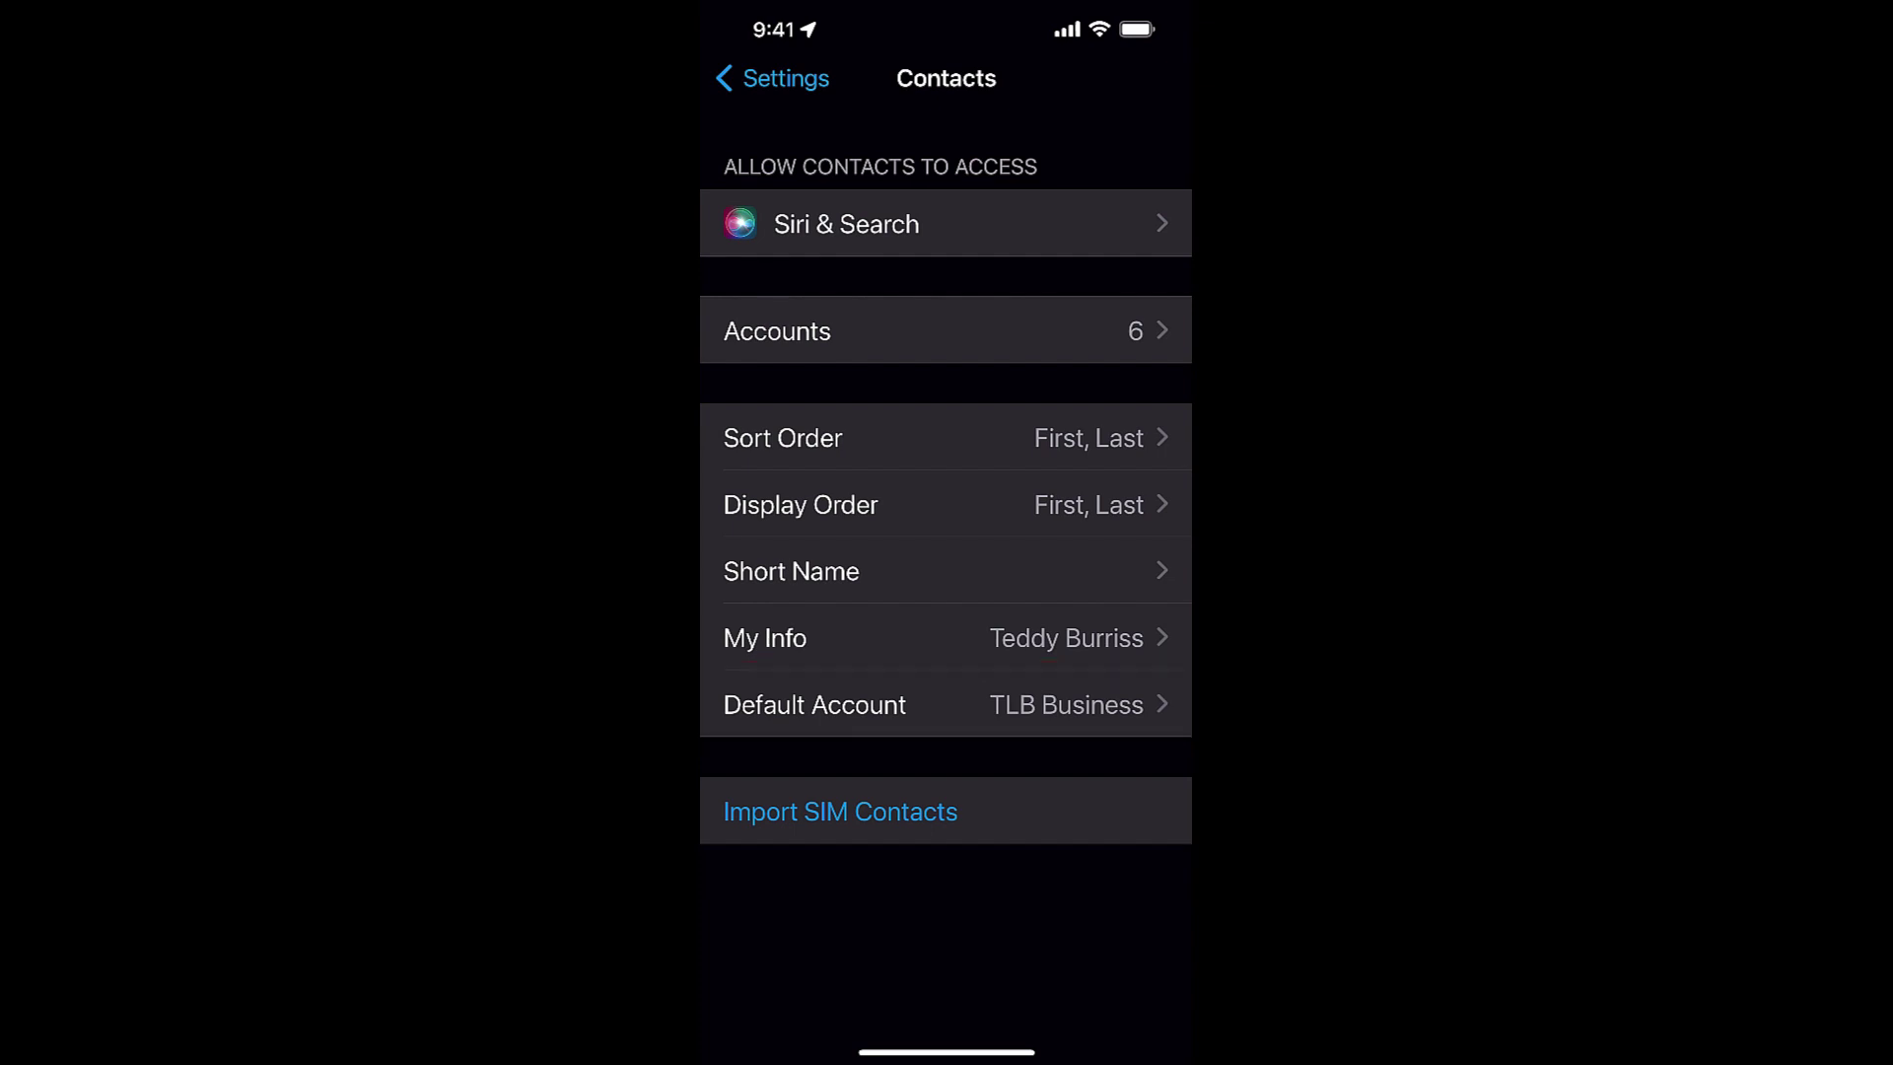
- Open the Default Account choices, where TLB Business is the current default
left_click(815, 704)
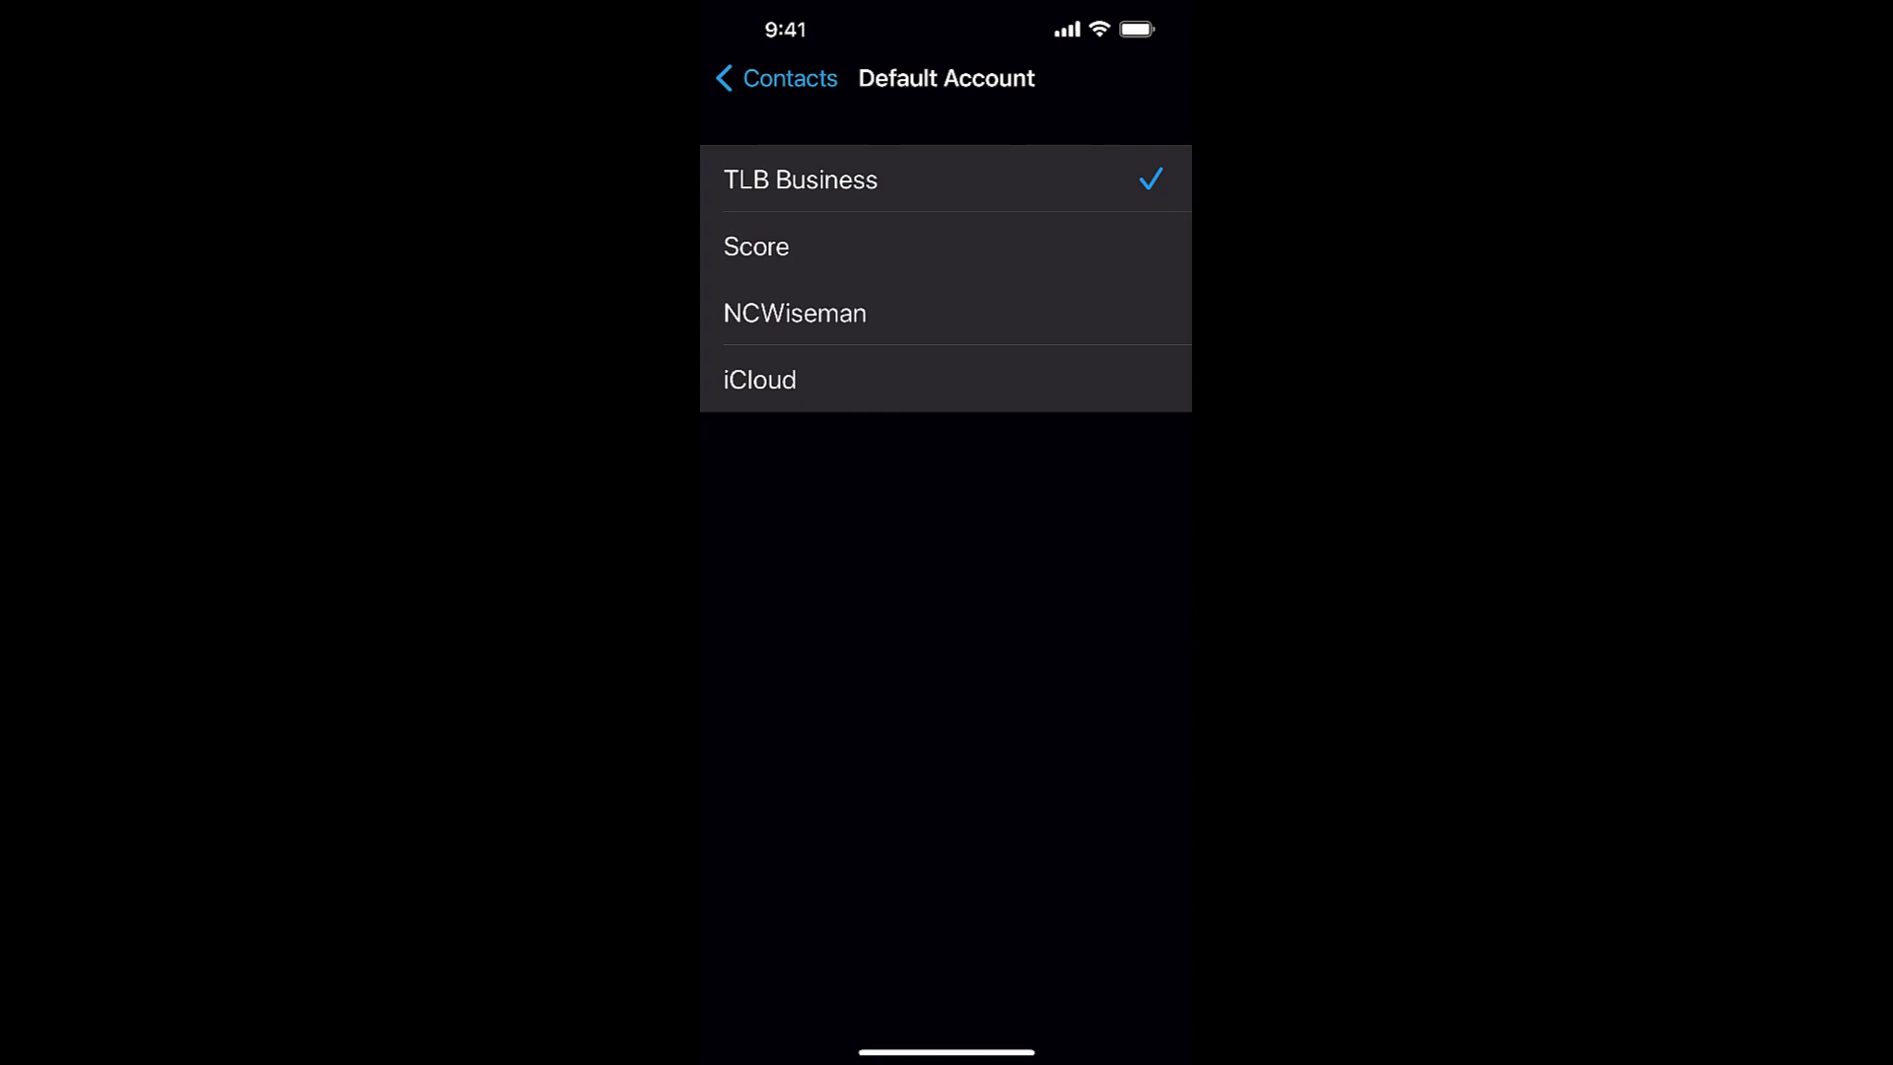
- Go back to the Contacts settings page, leaving TLB Business as default
left_click(779, 77)
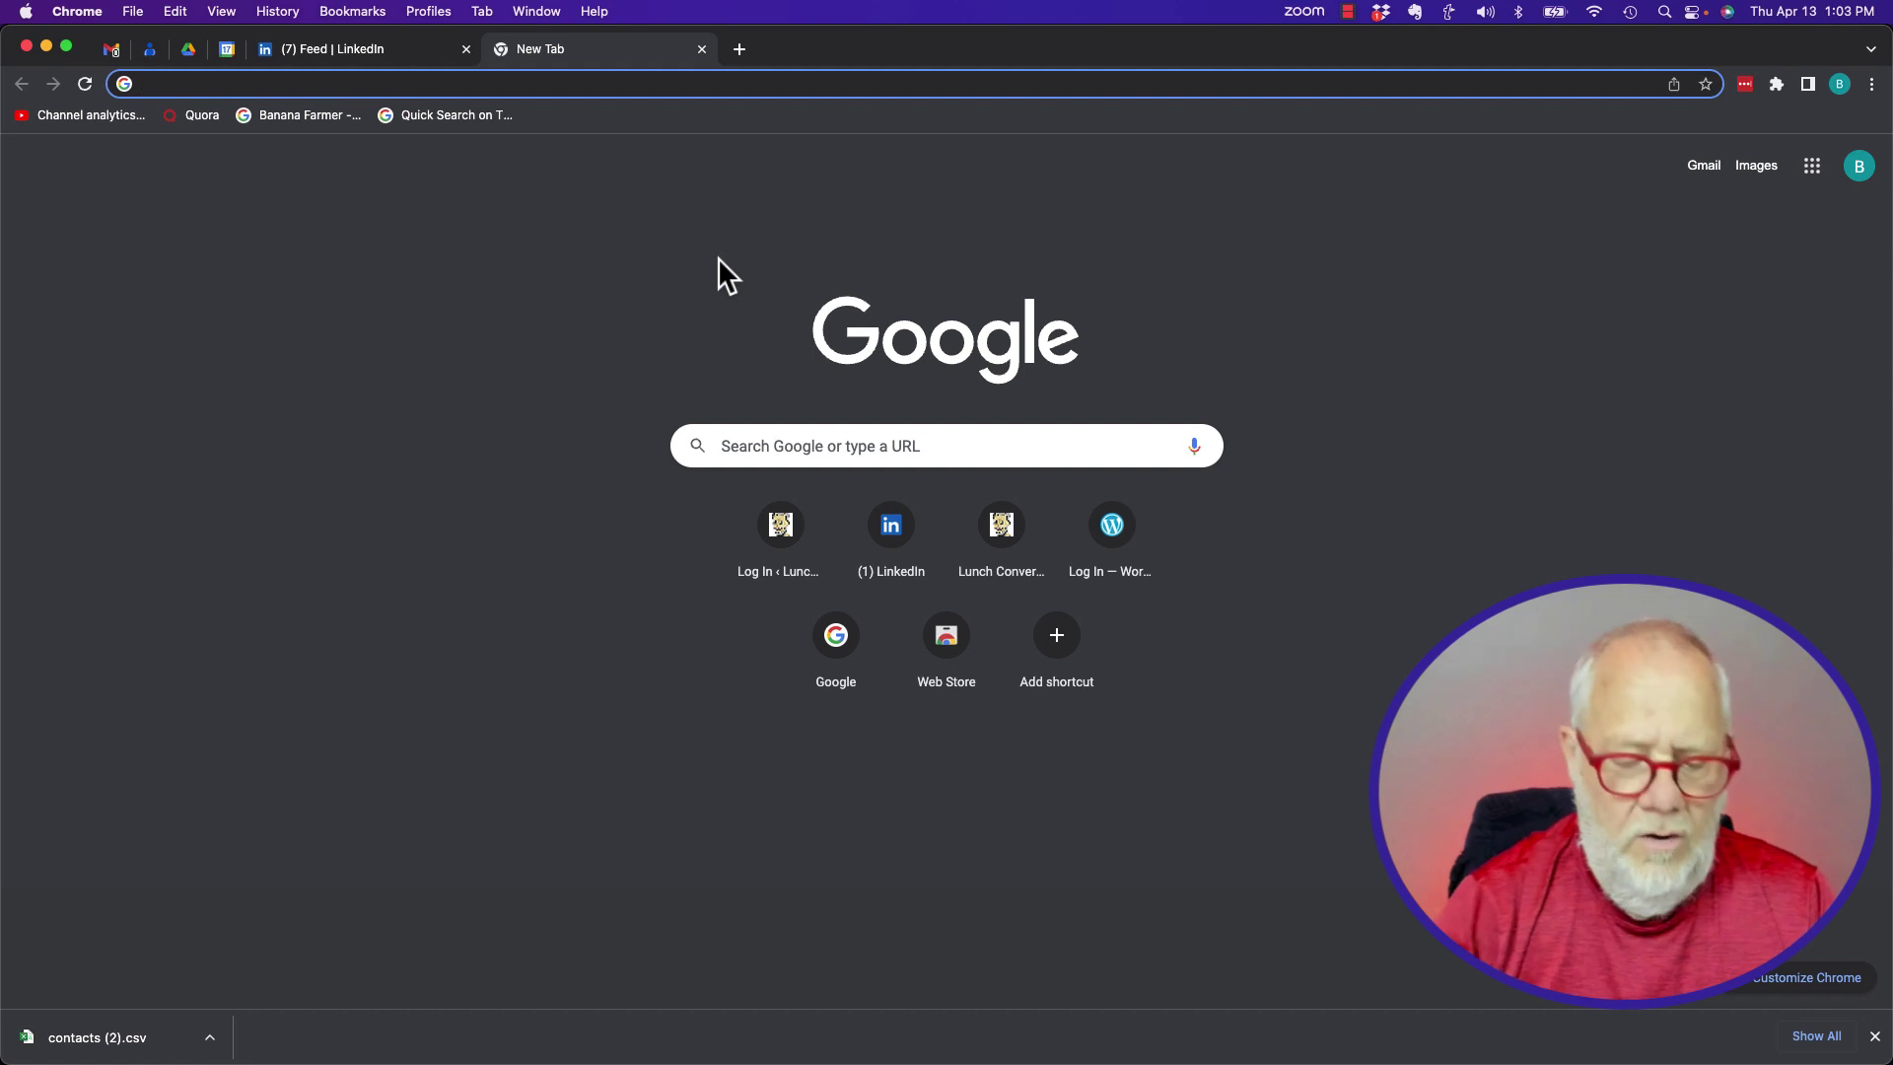
- Load icloud.com and sign in with the Apple ID and password
type("iclou")
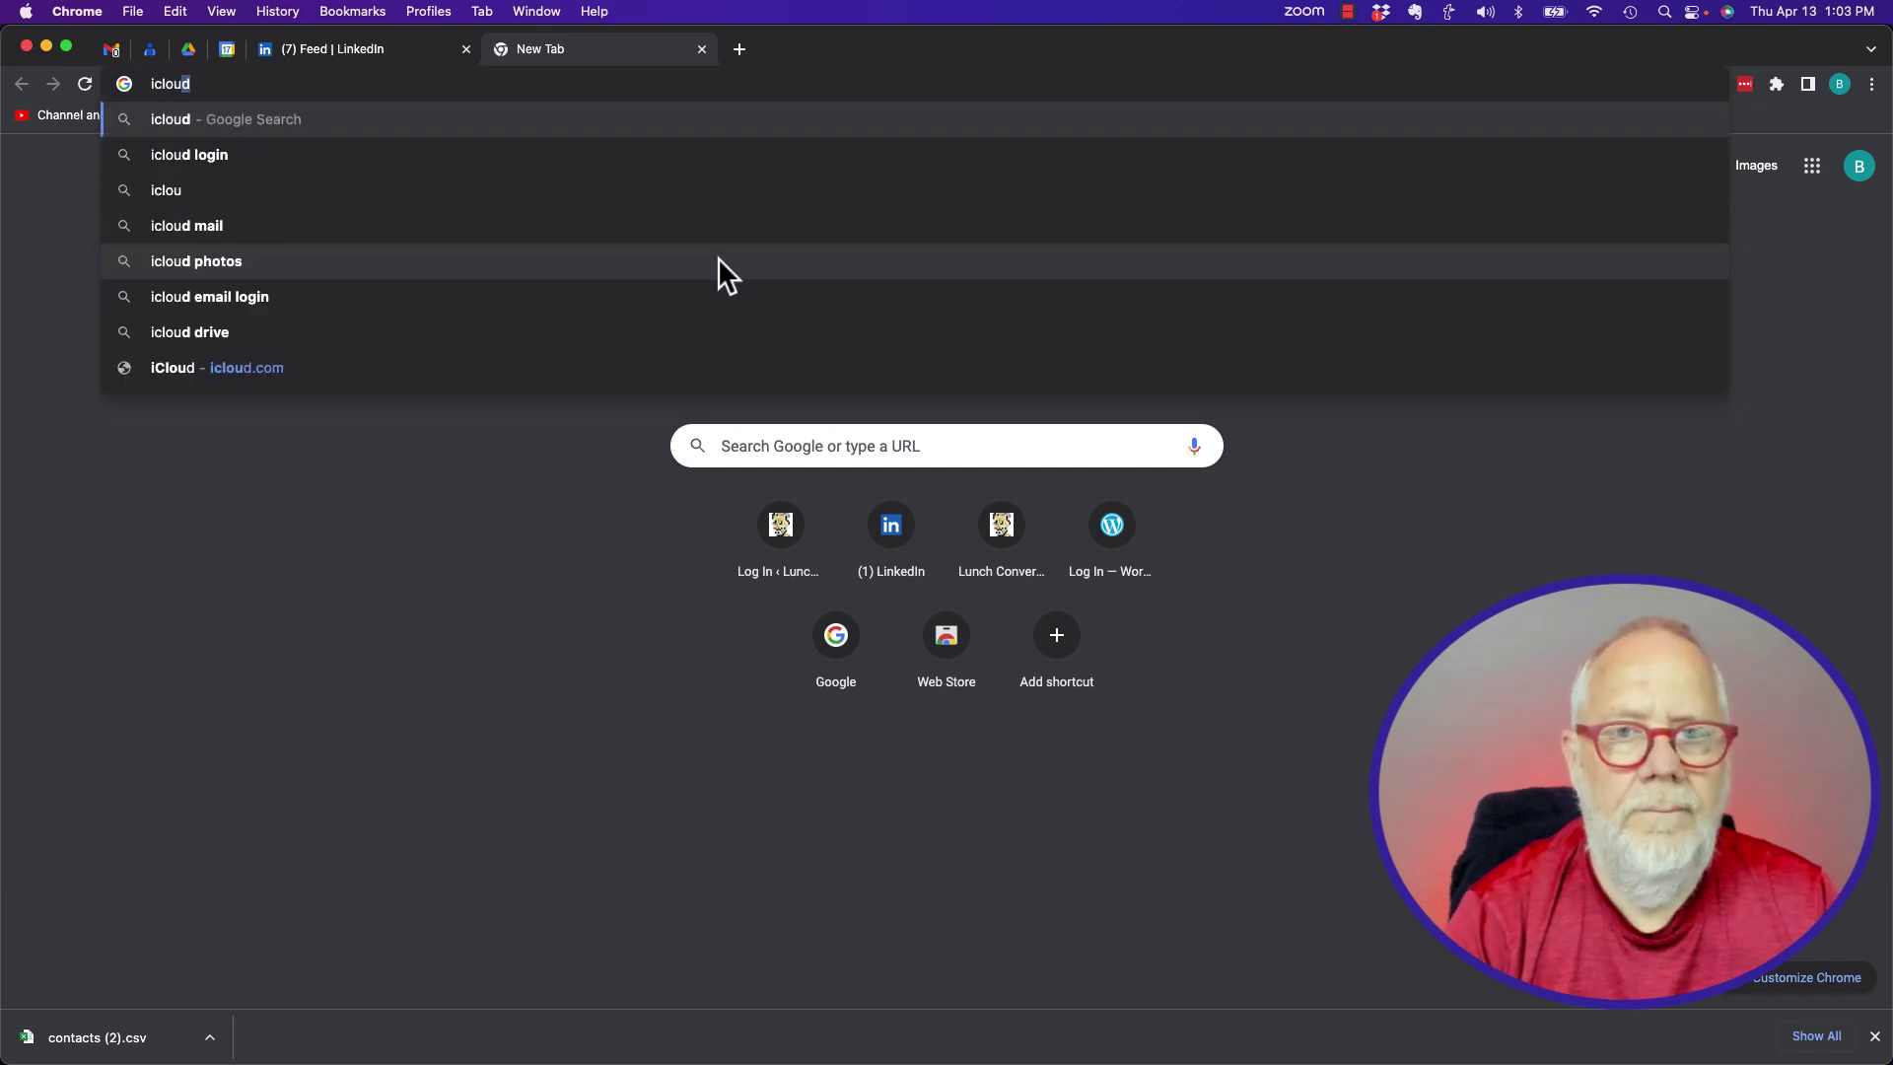
type("d.com")
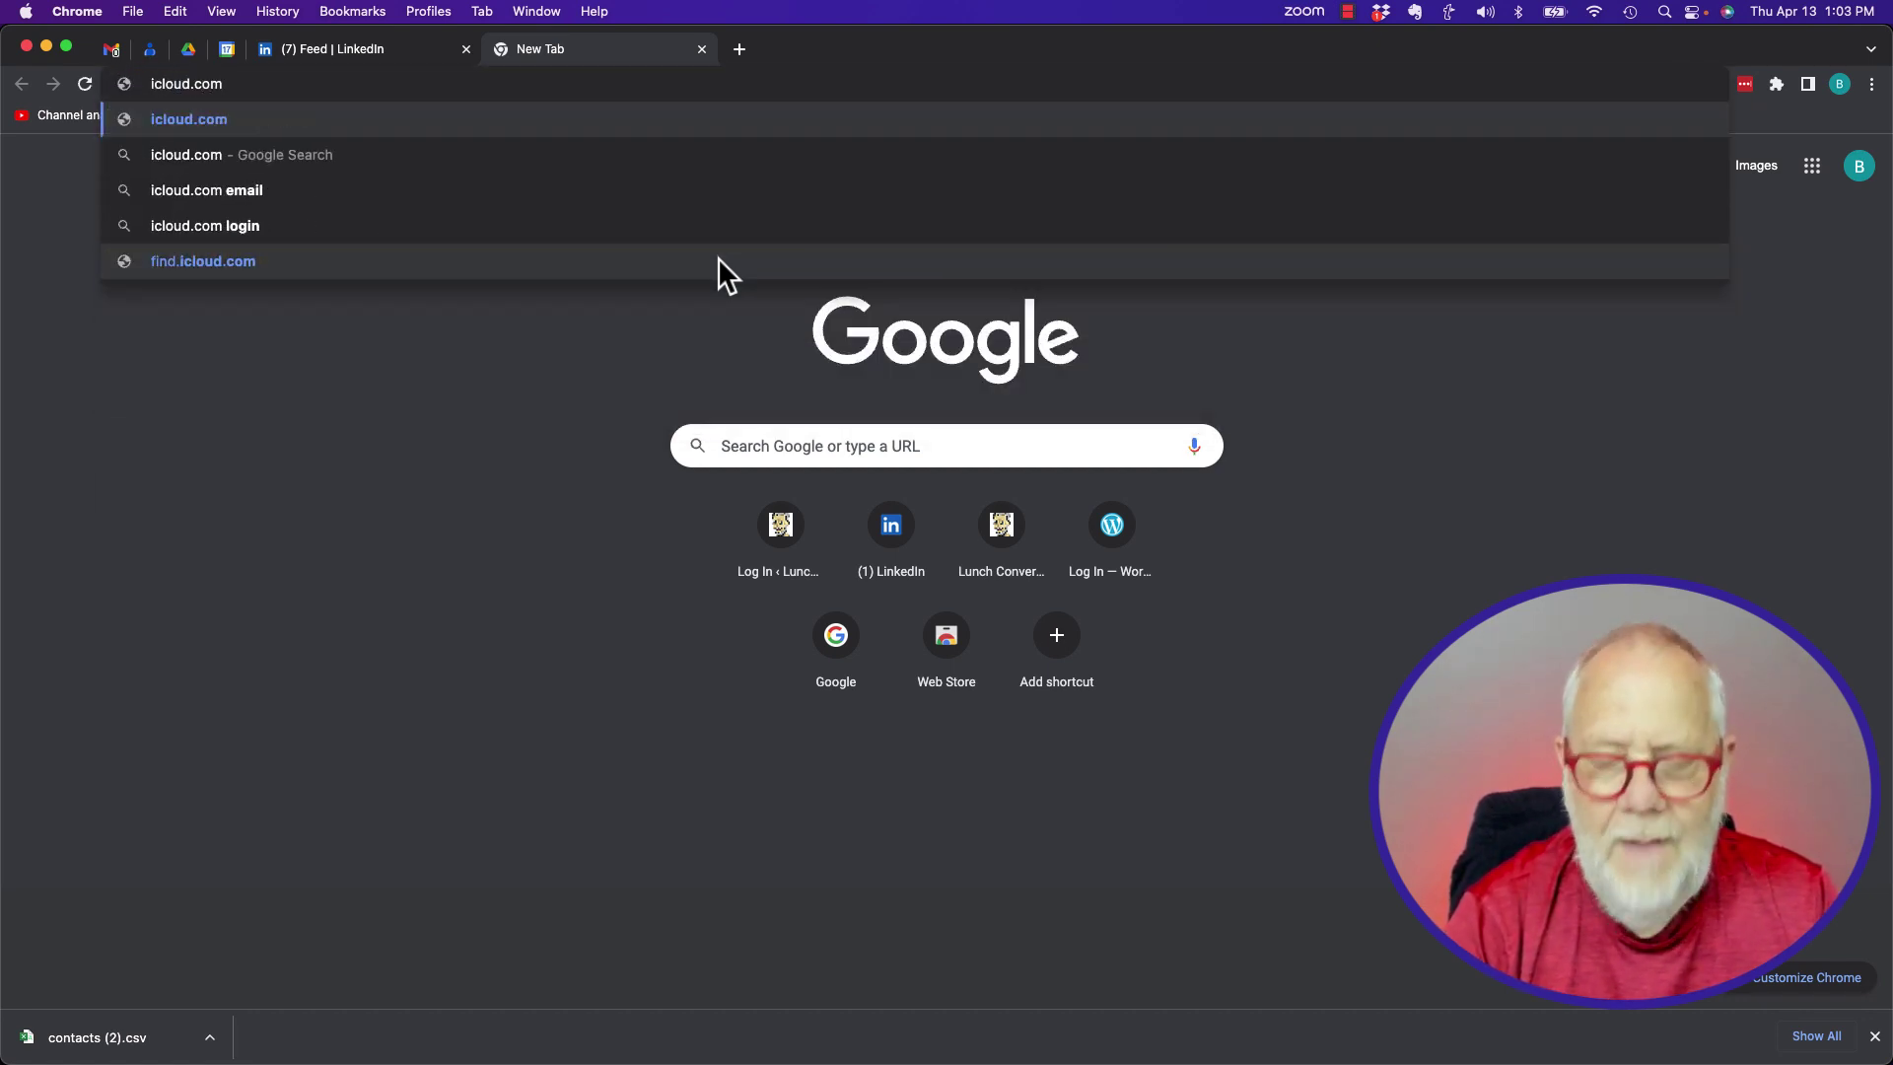
key("Return")
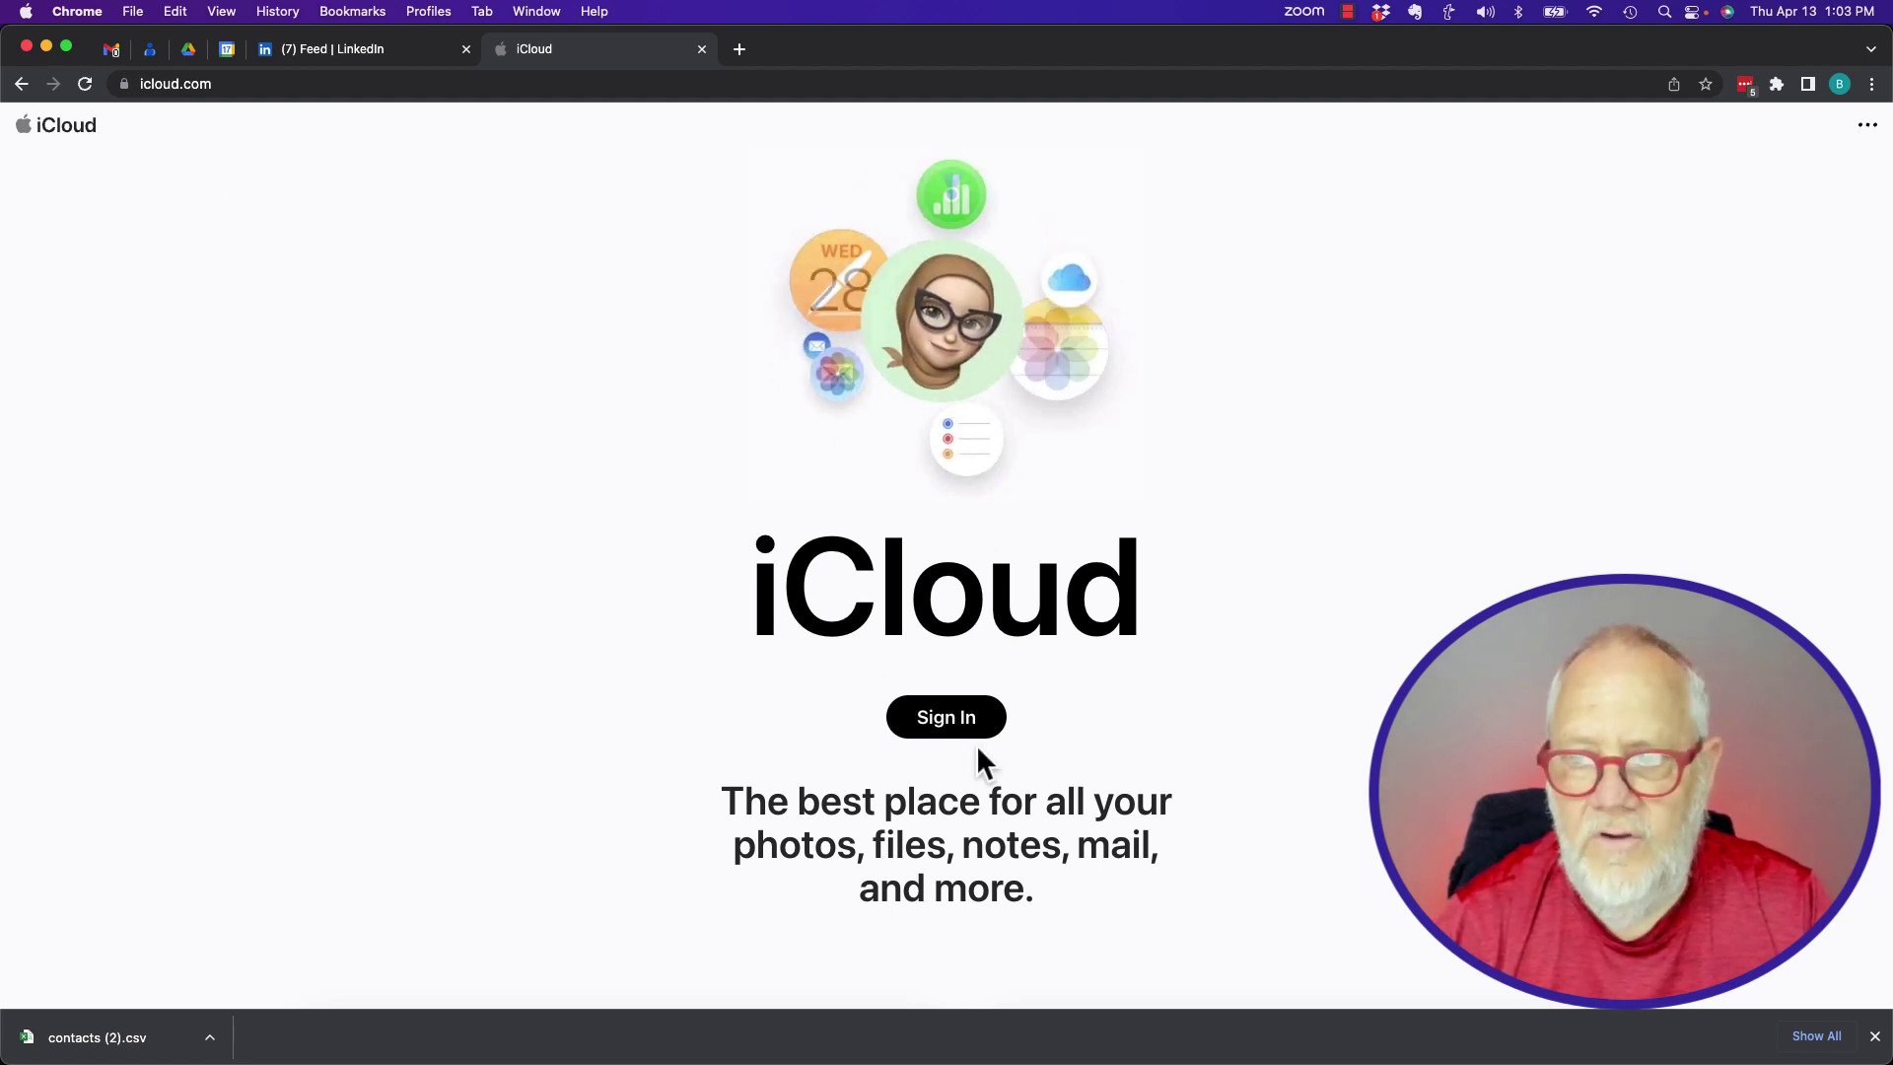
left_click(945, 718)
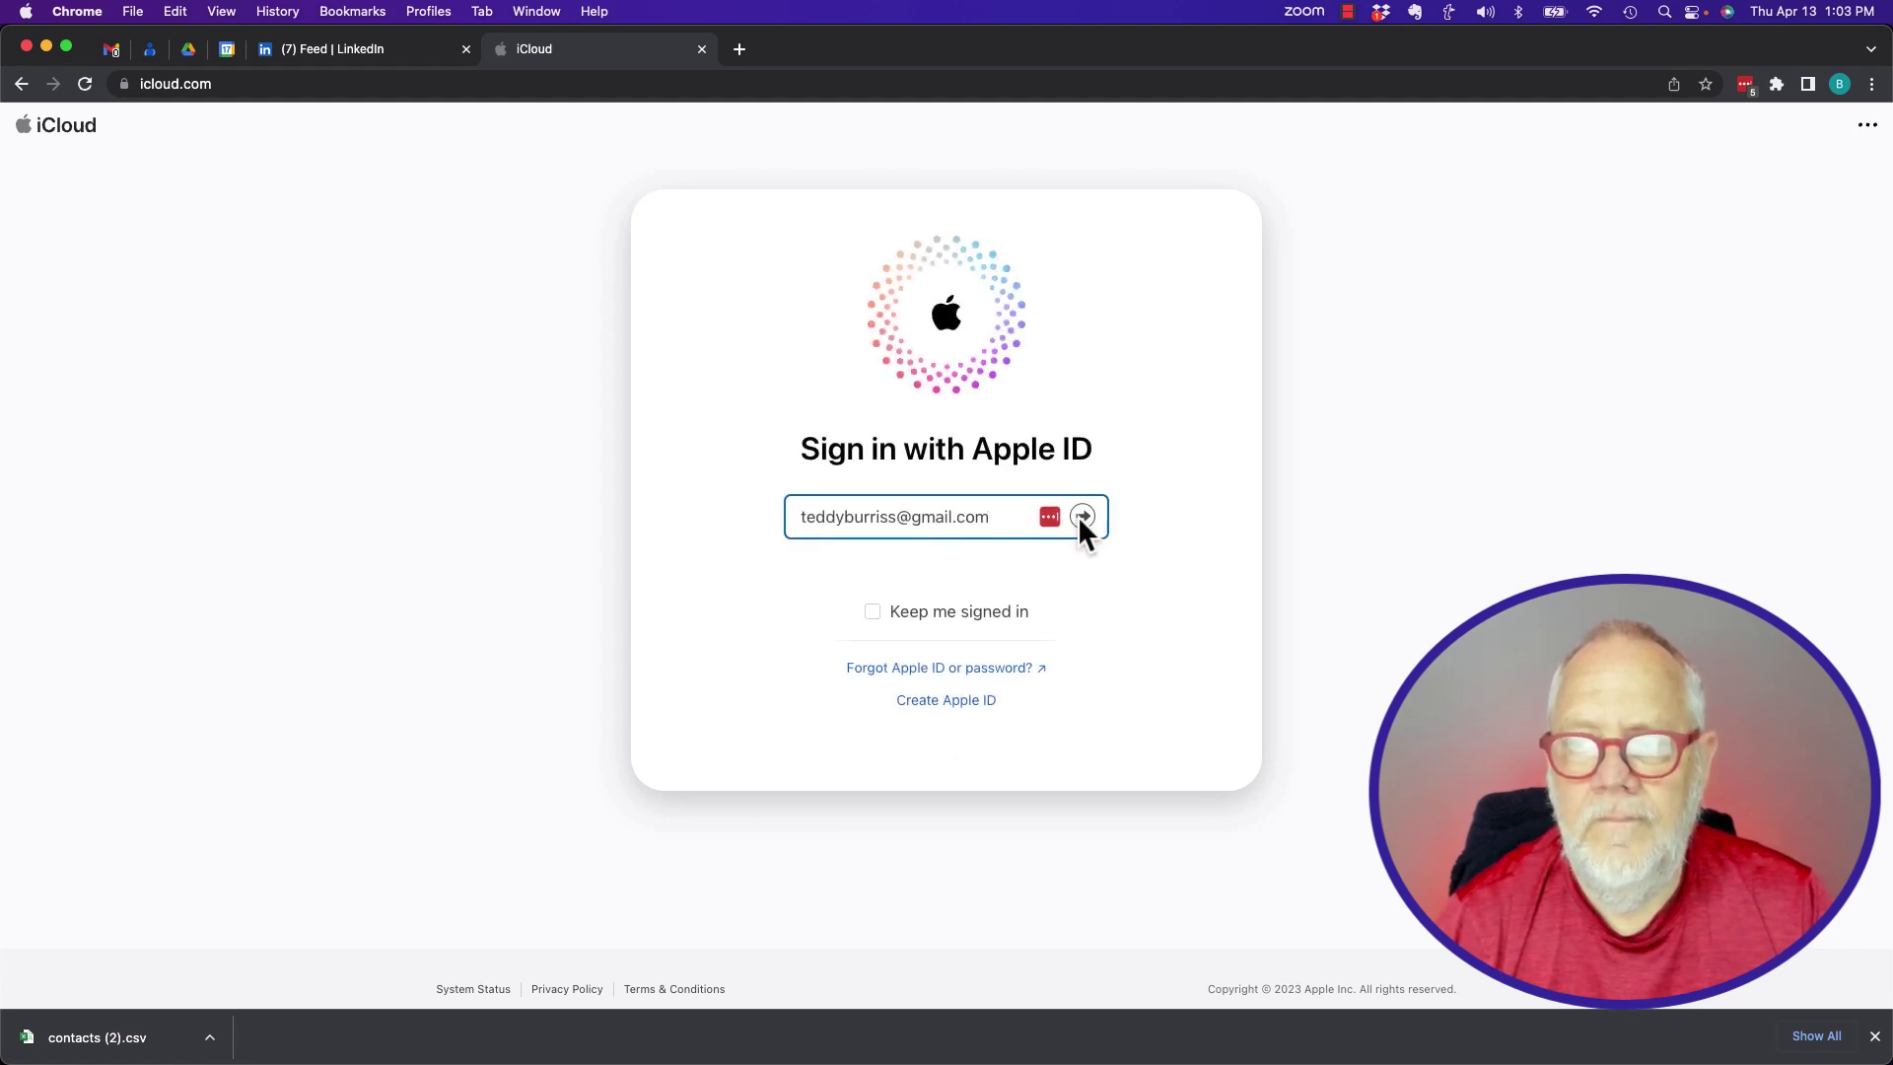
left_click(1082, 517)
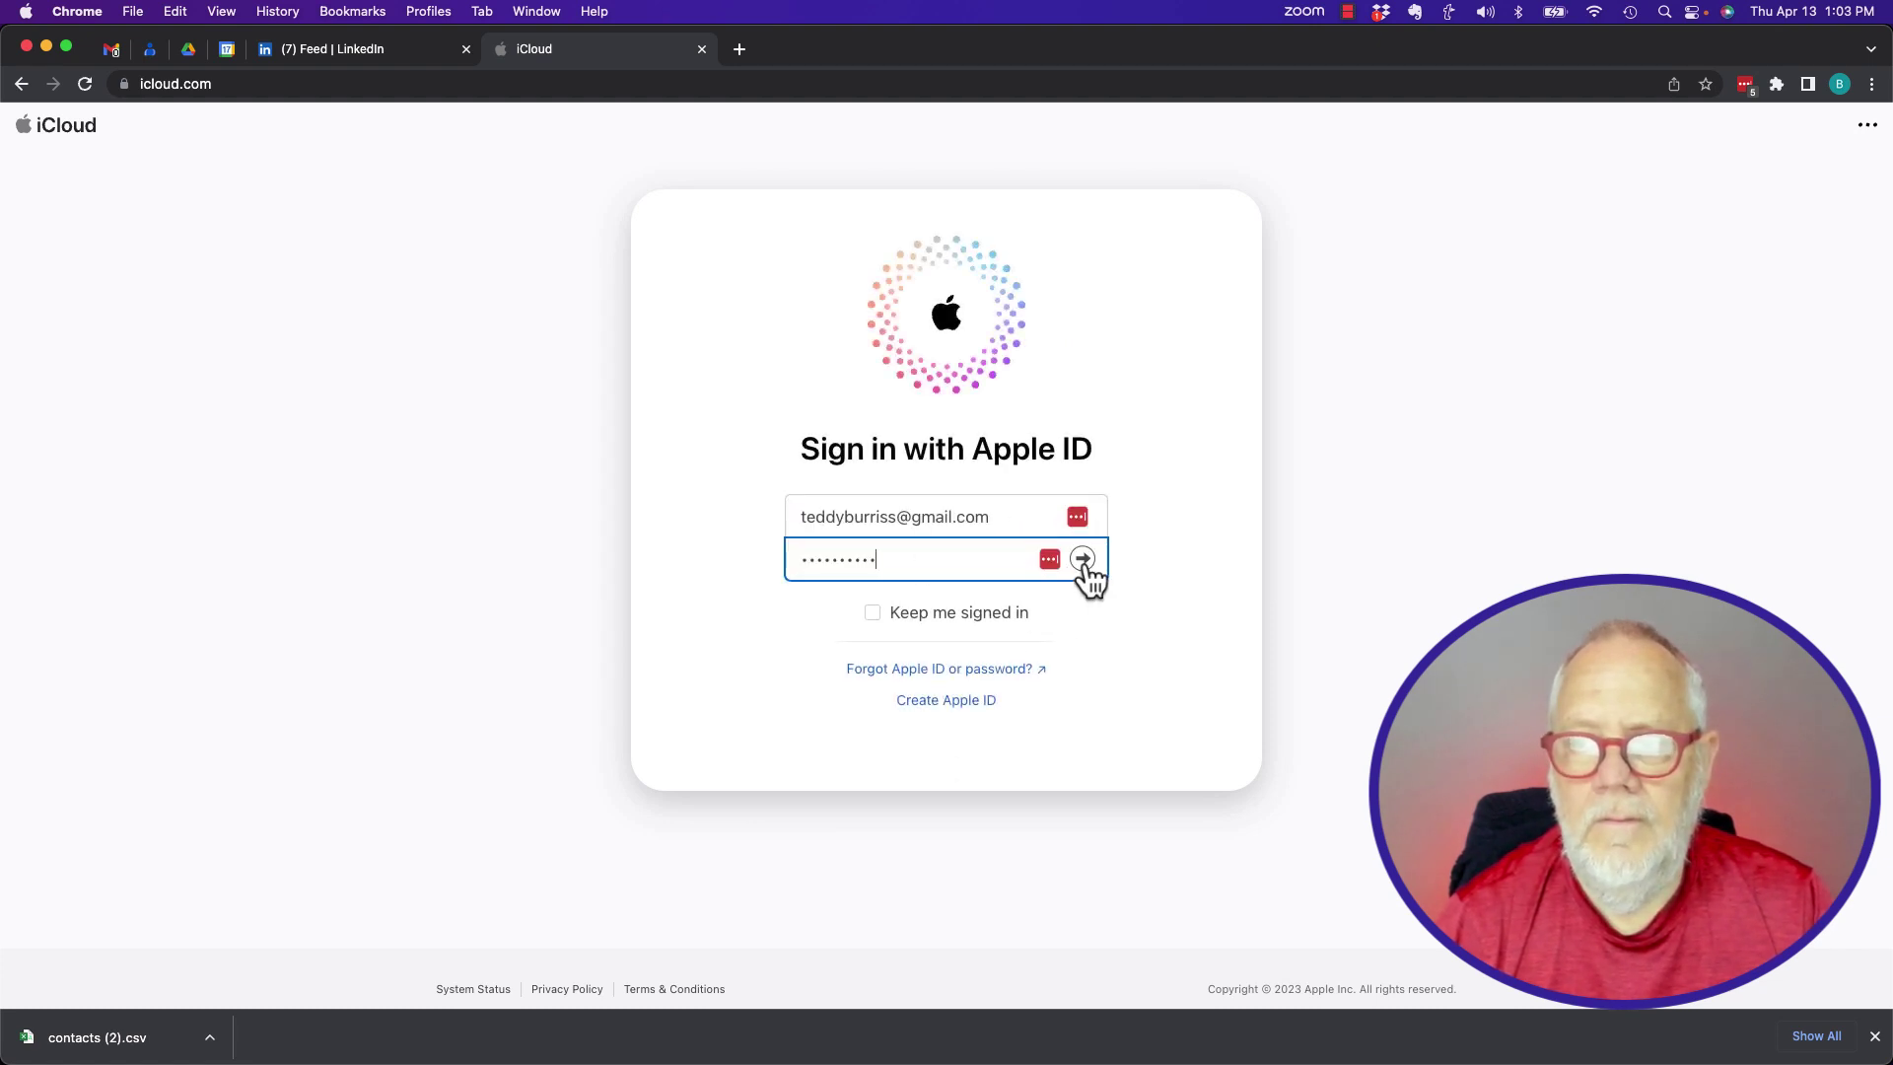
left_click(1083, 559)
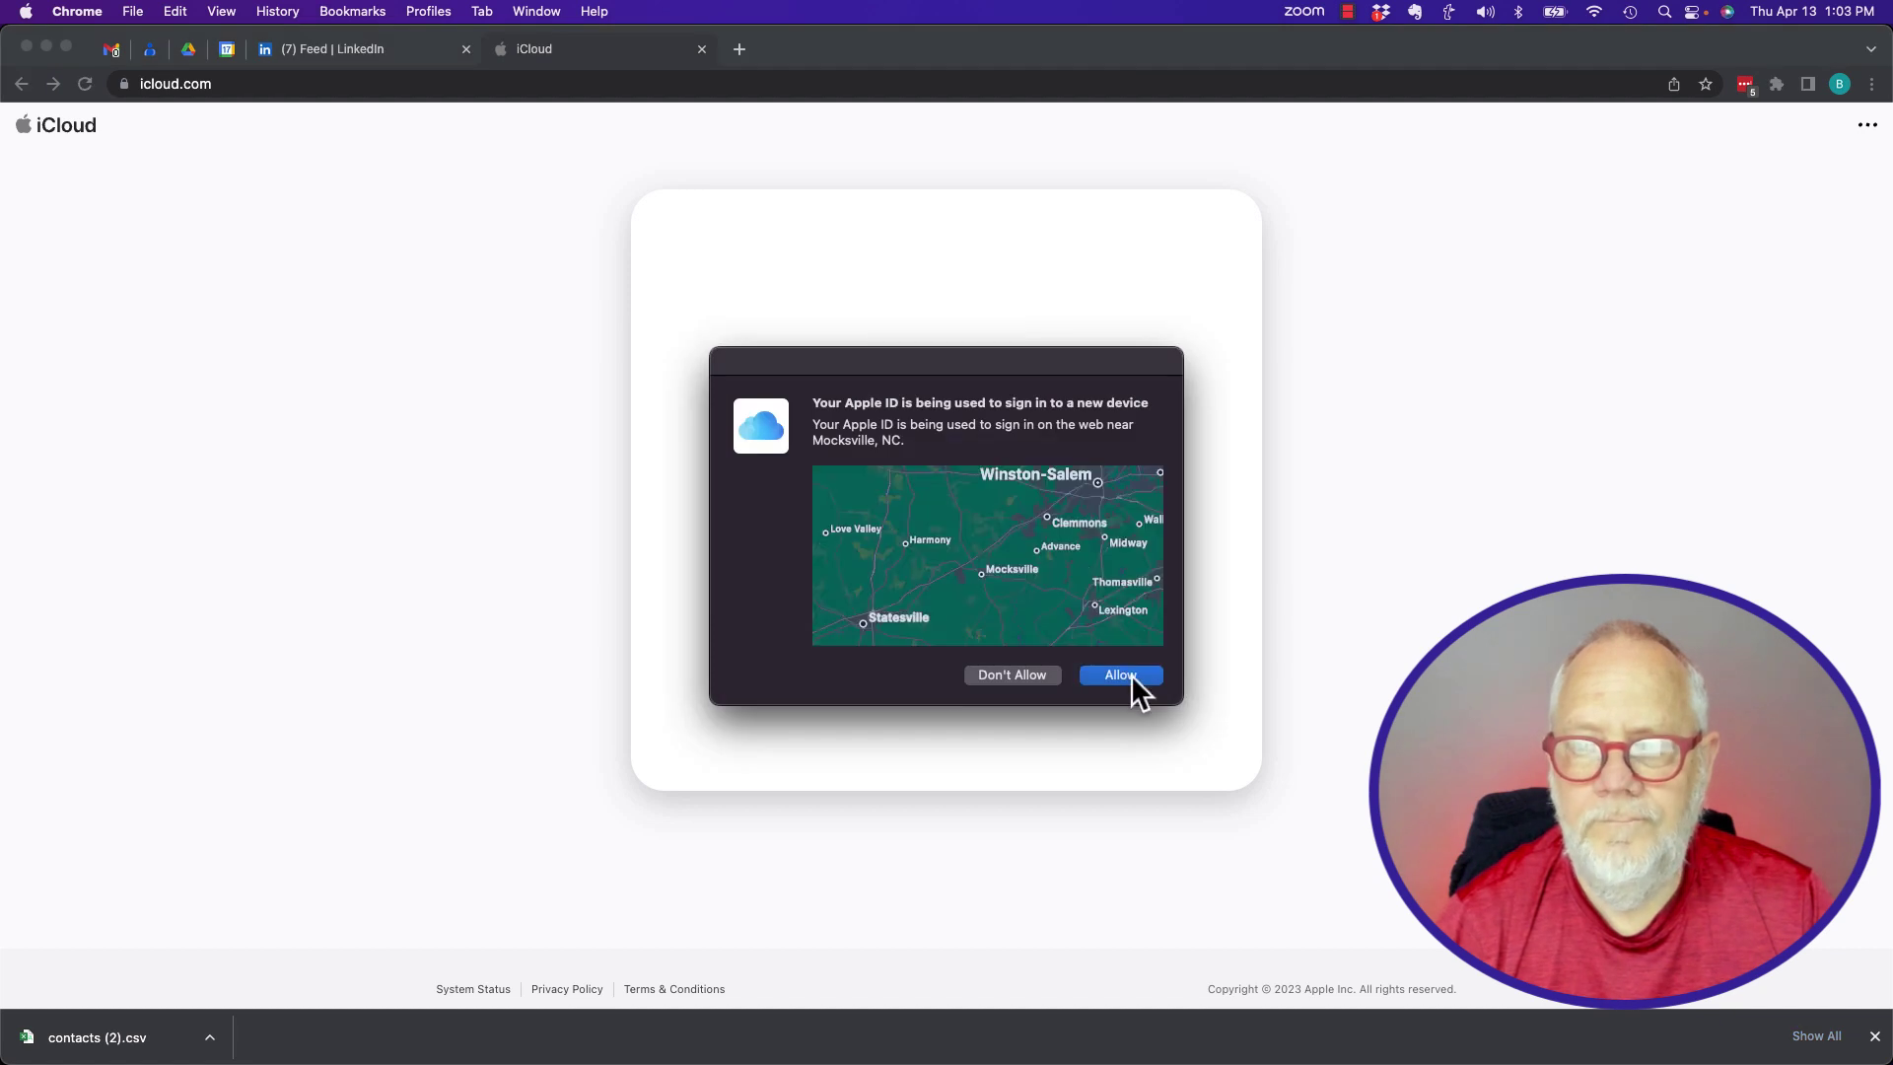
- Allow the new sign-in, enter the six-digit verification code, and trust this browser
left_click(1130, 675)
left_click_drag(992, 454, 1570, 452)
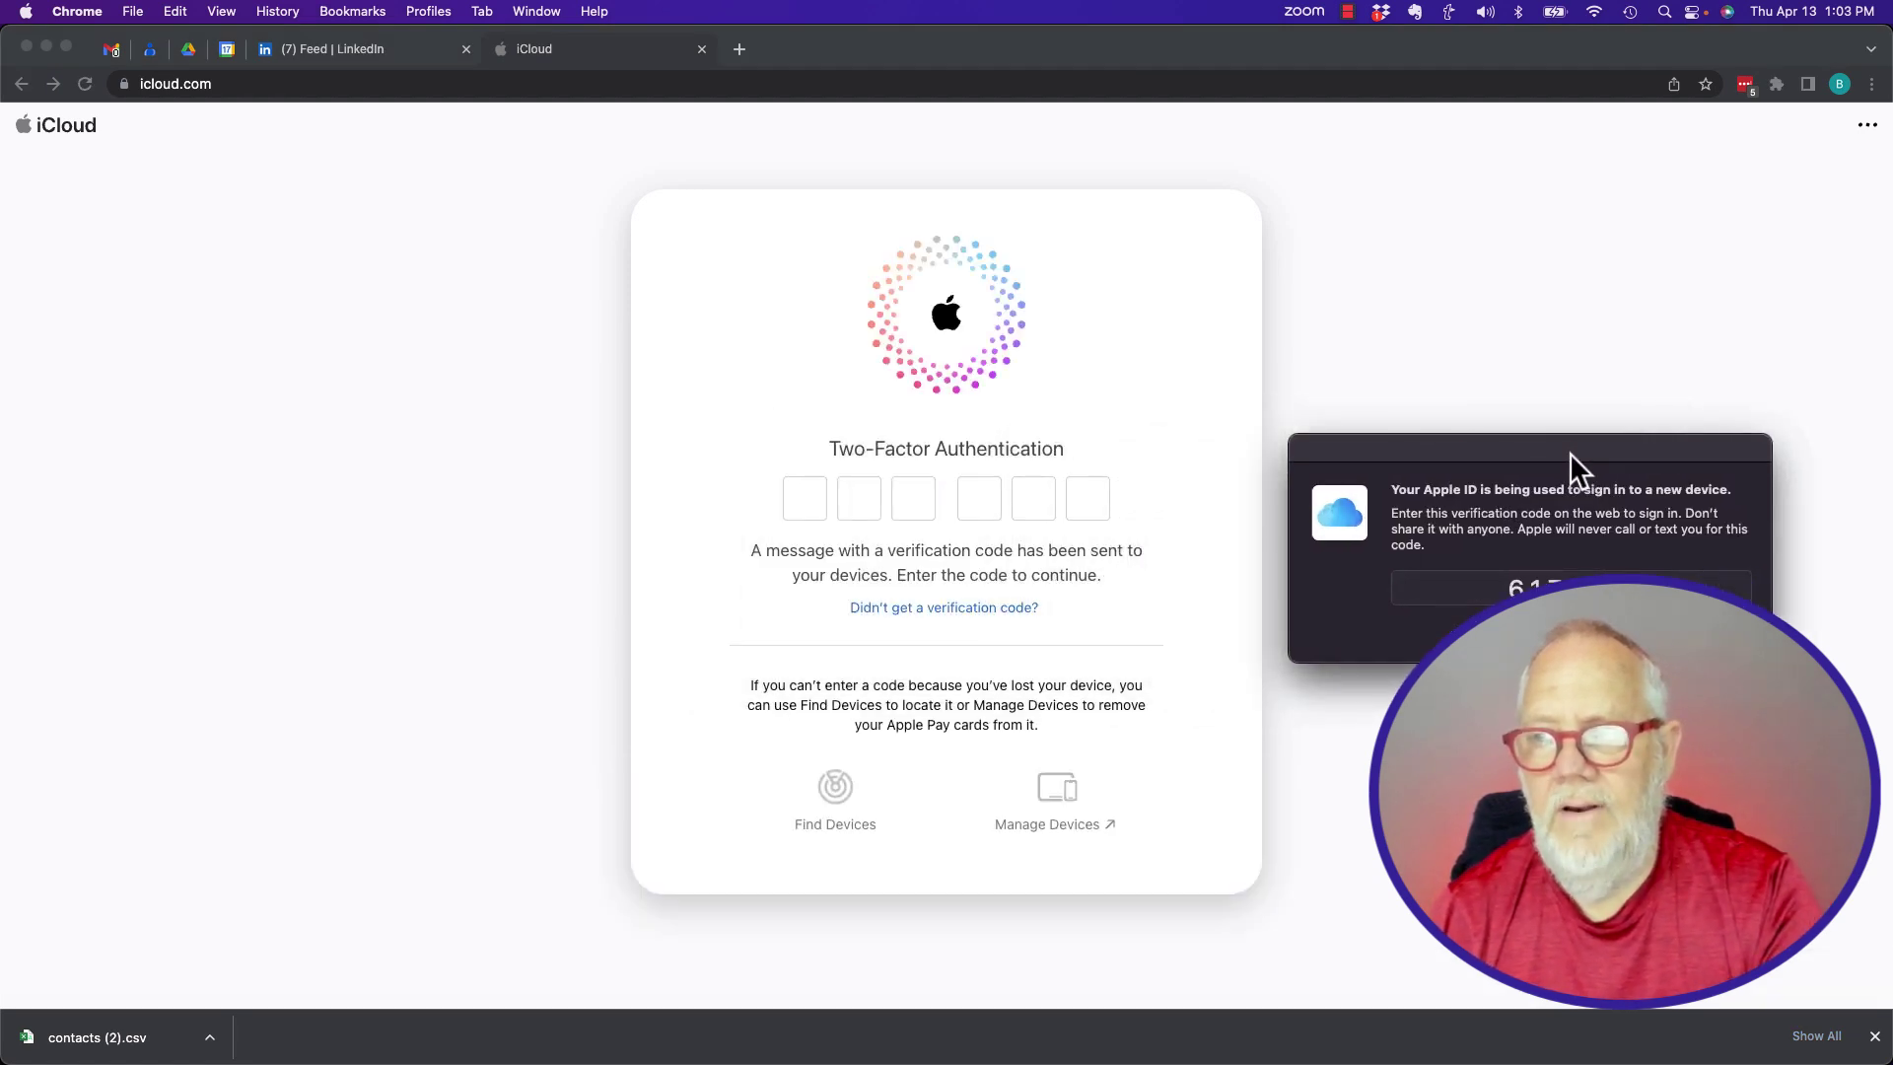
left_click(811, 503)
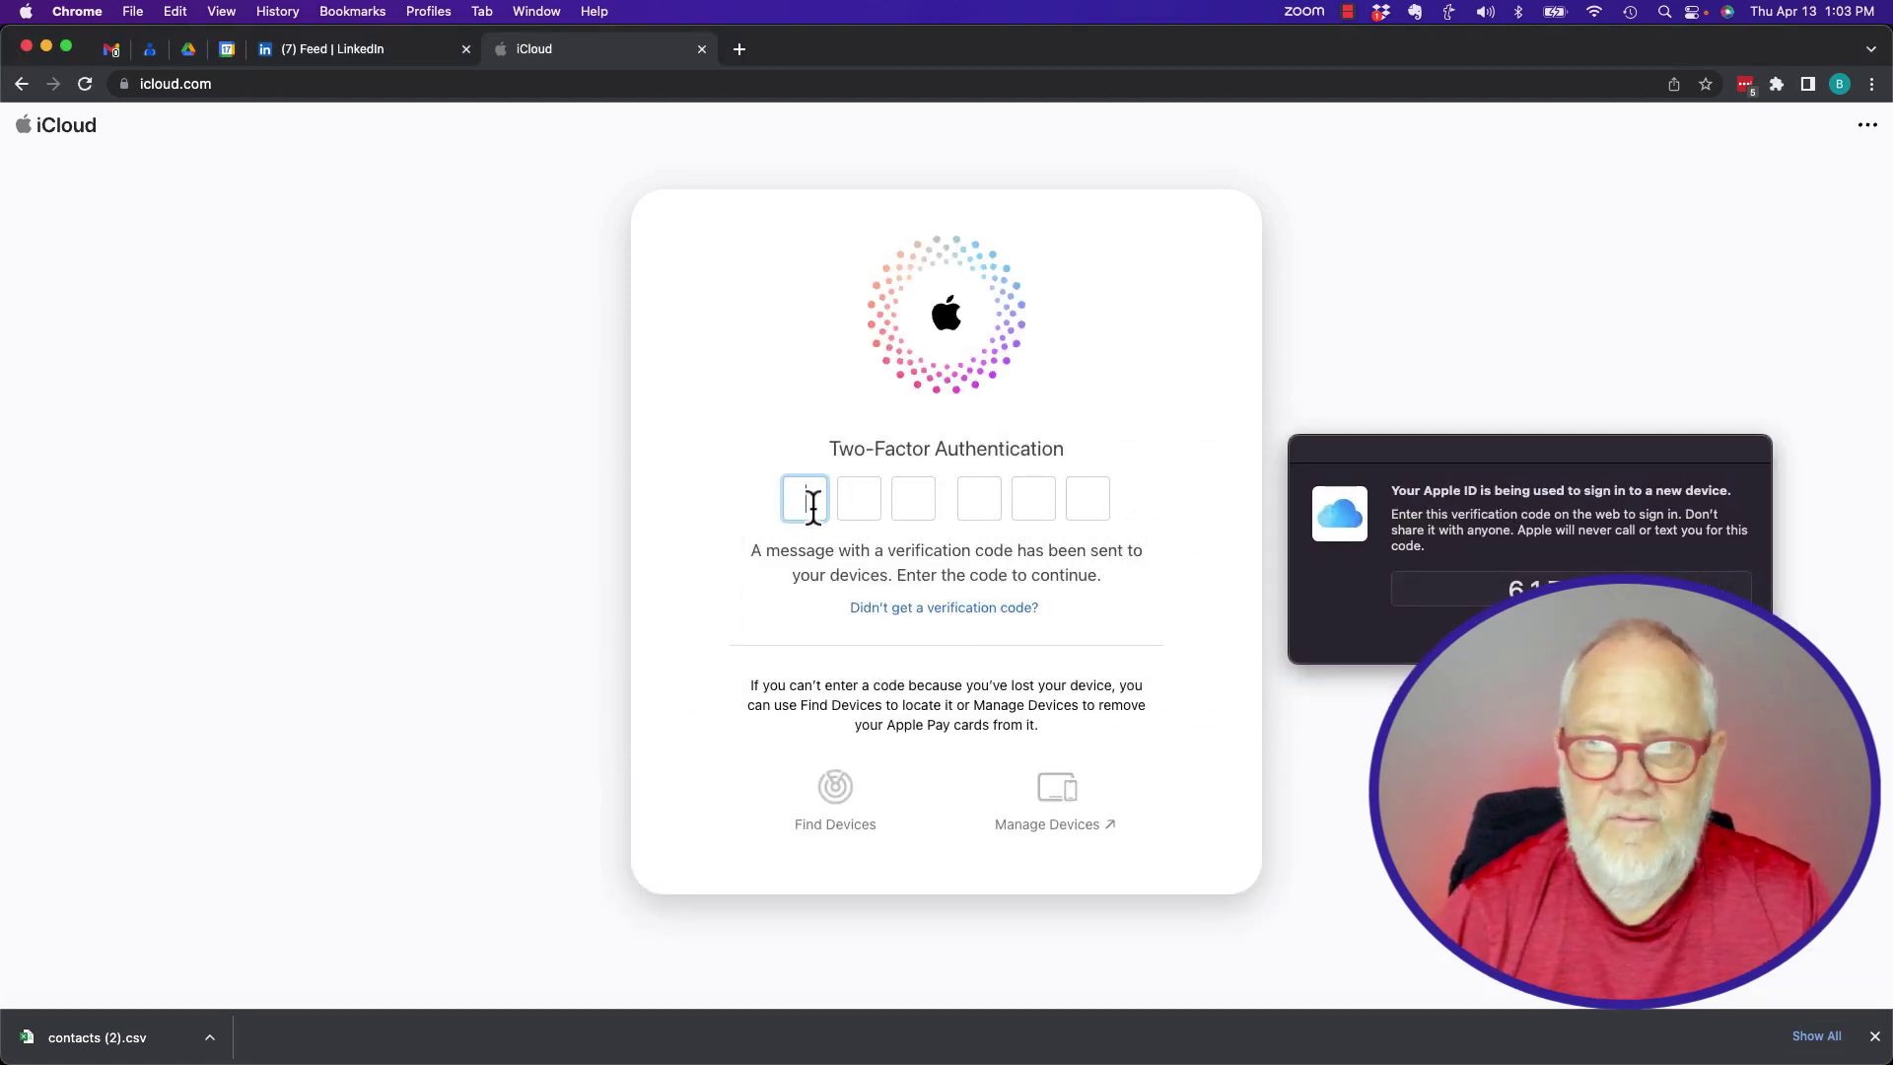
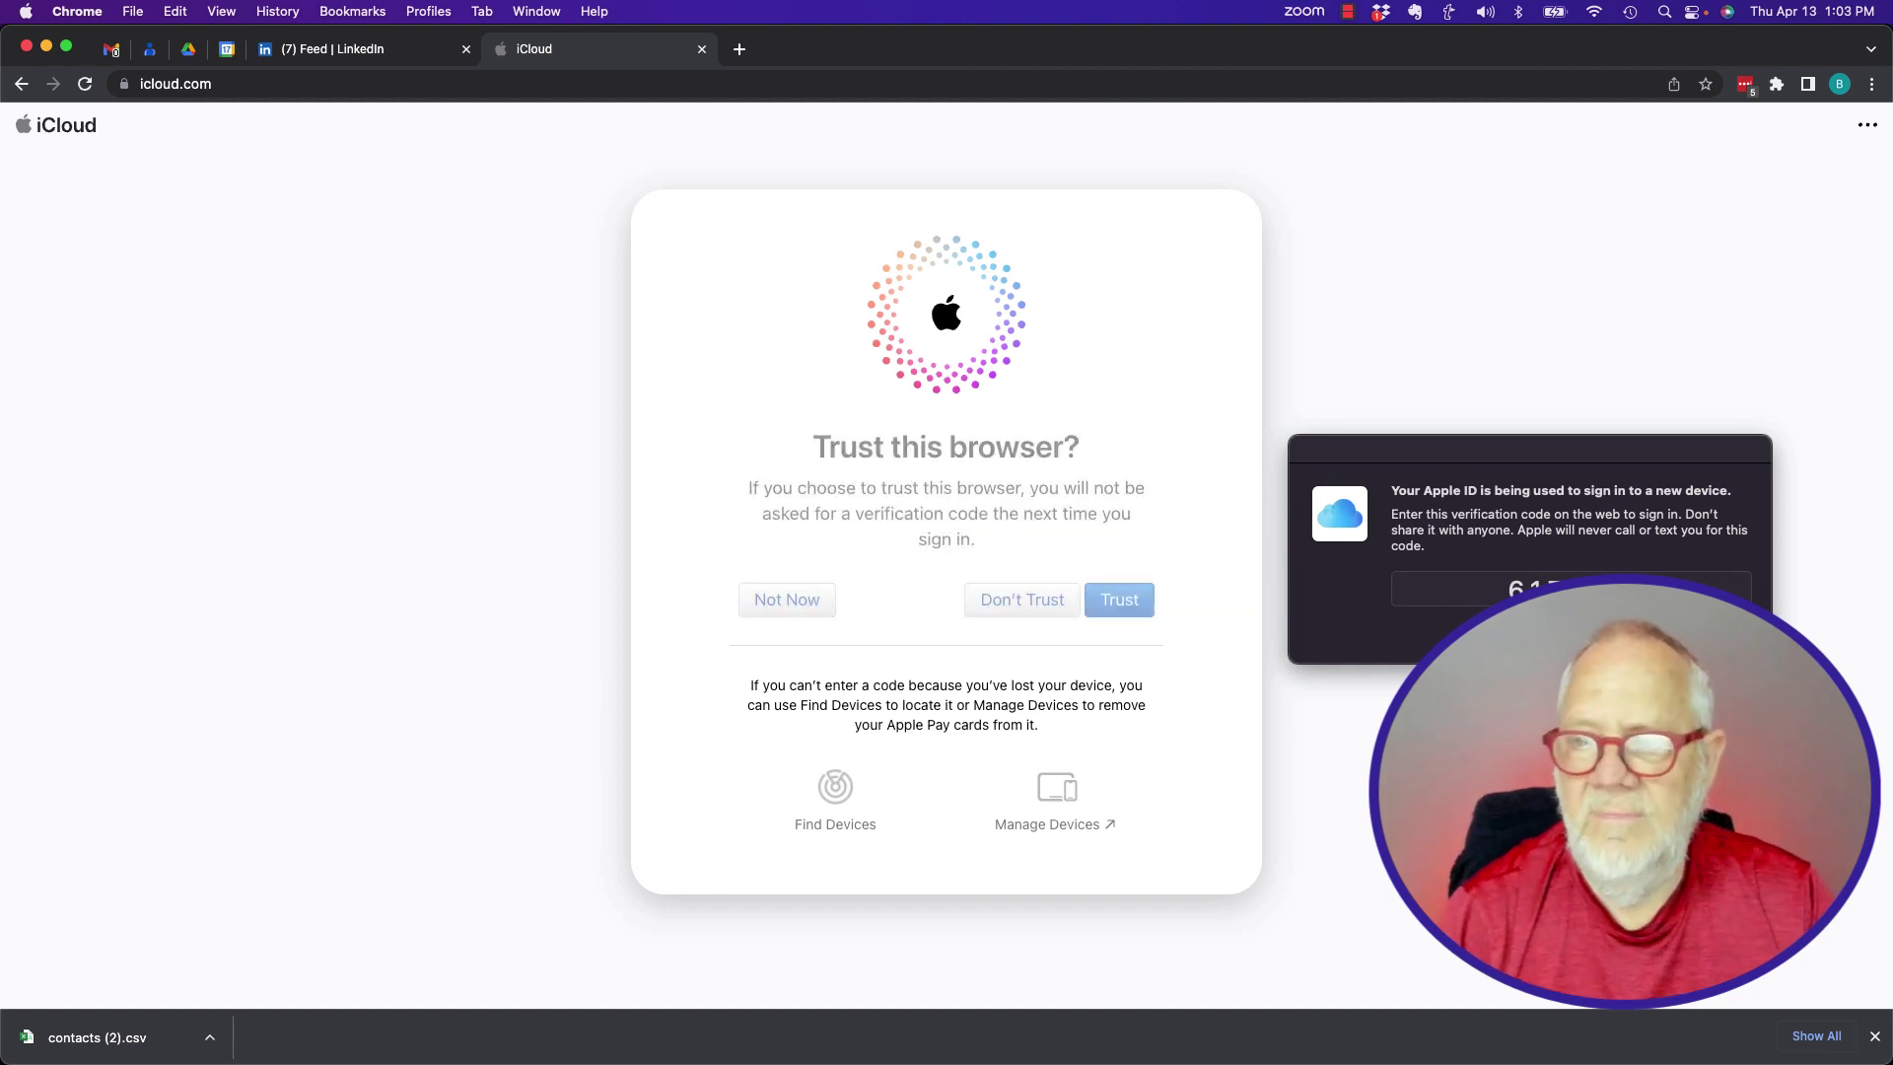
left_click(1120, 599)
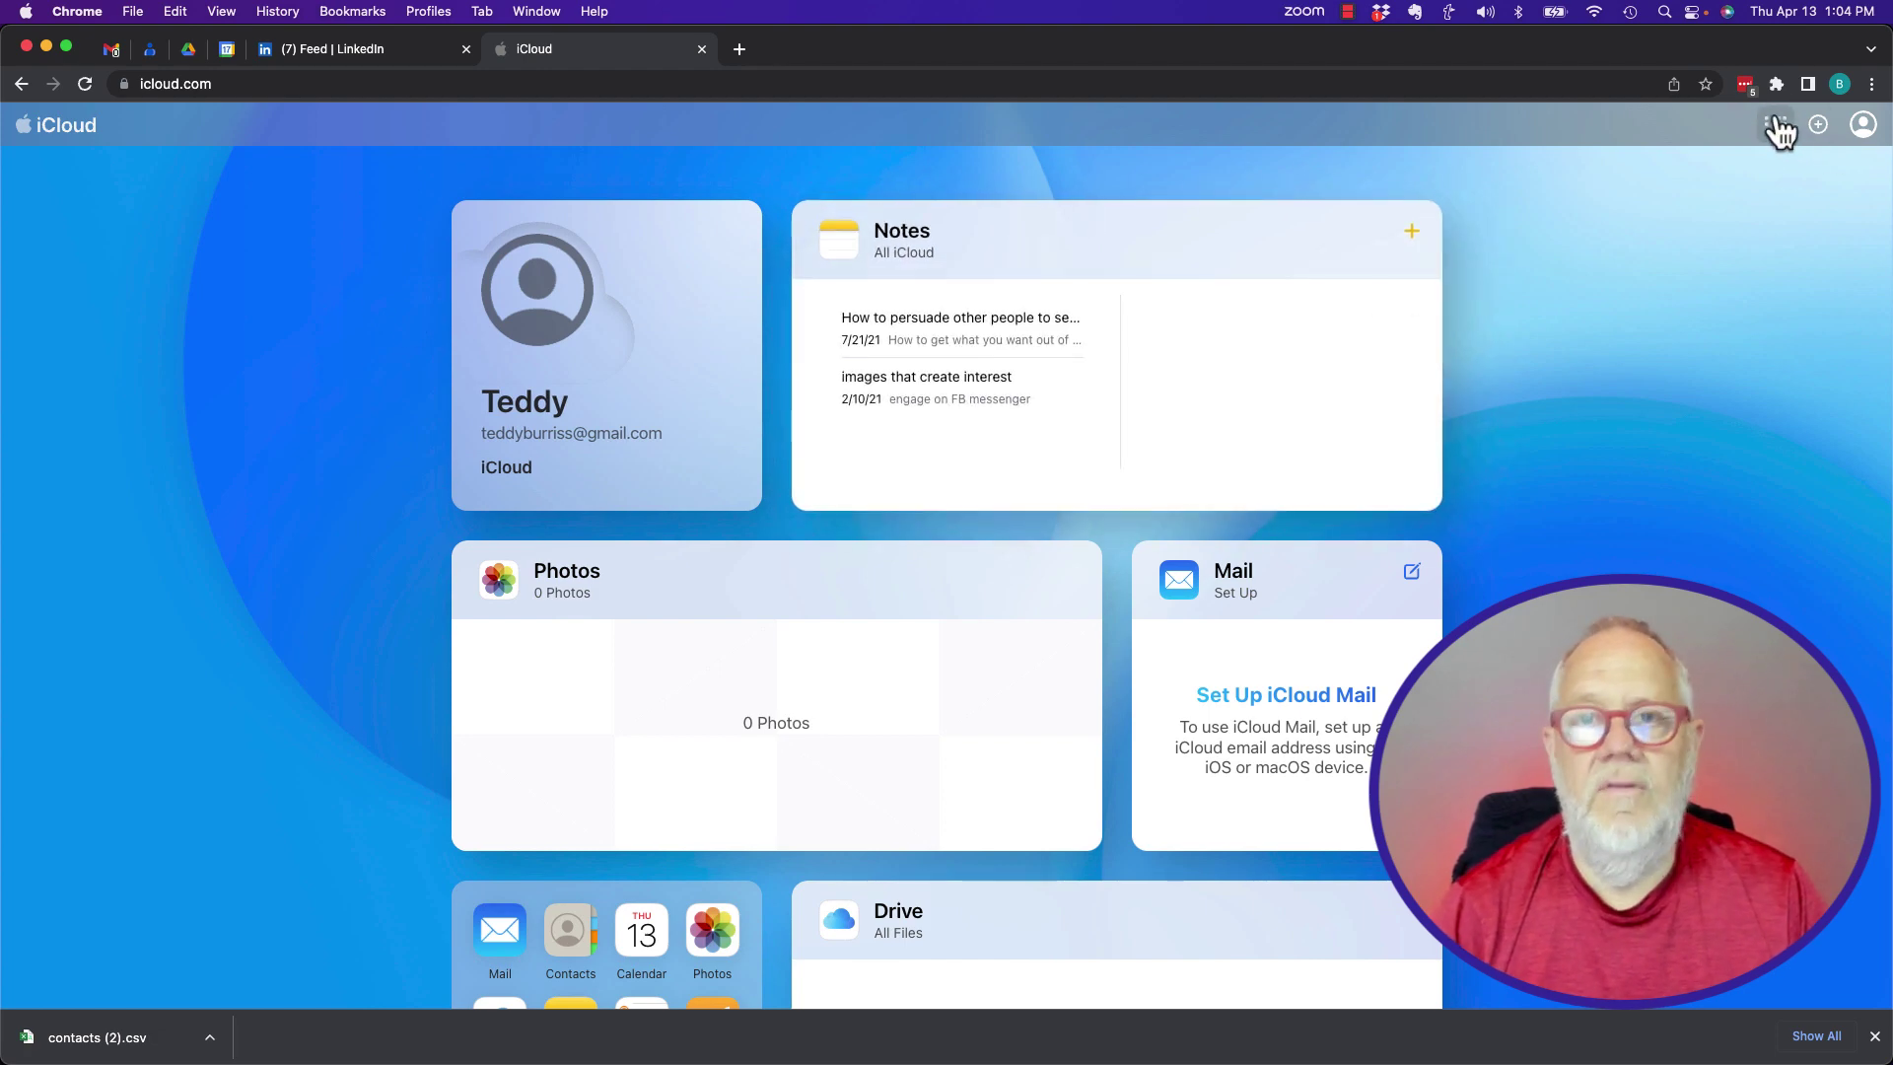
- Launch iCloud Contacts from the dashboard's app icons
scroll(872, 619, "down", 5)
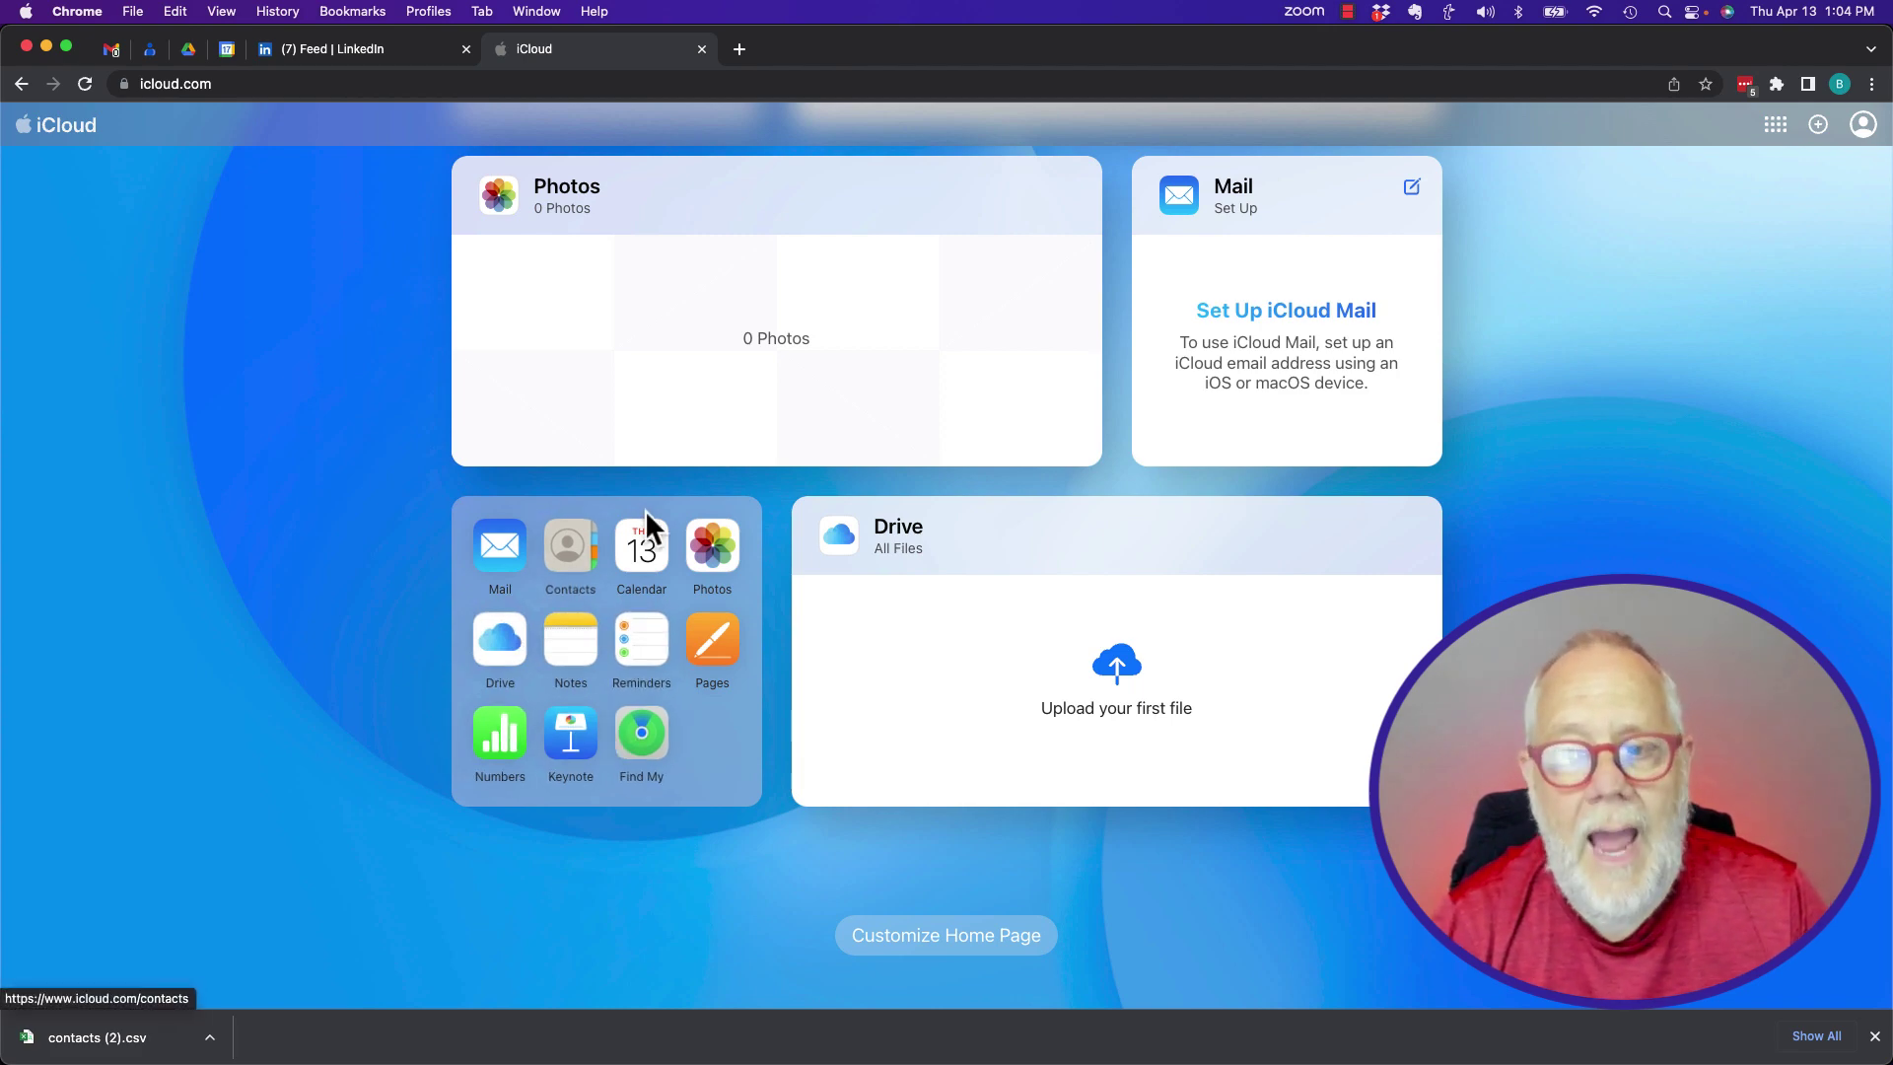
scroll(1115, 562, "up", 5)
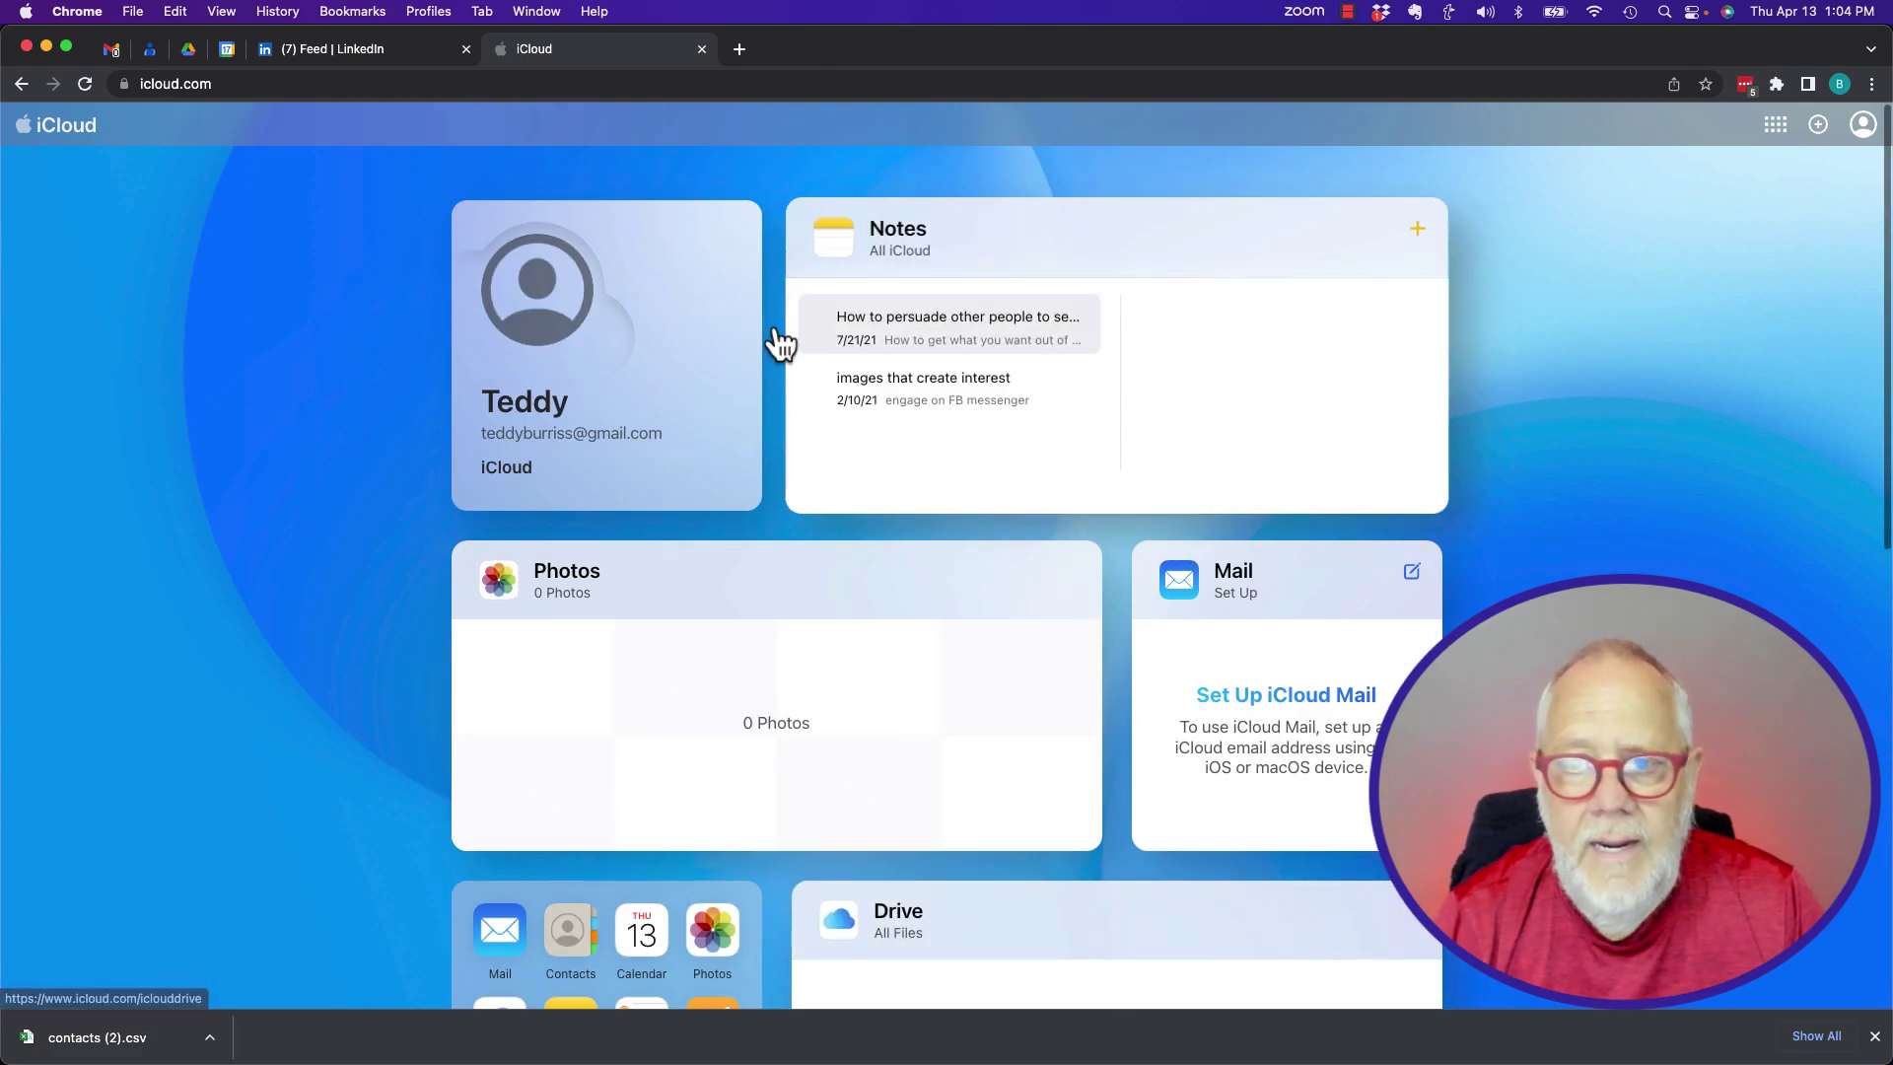
scroll(712, 588, "down", 3)
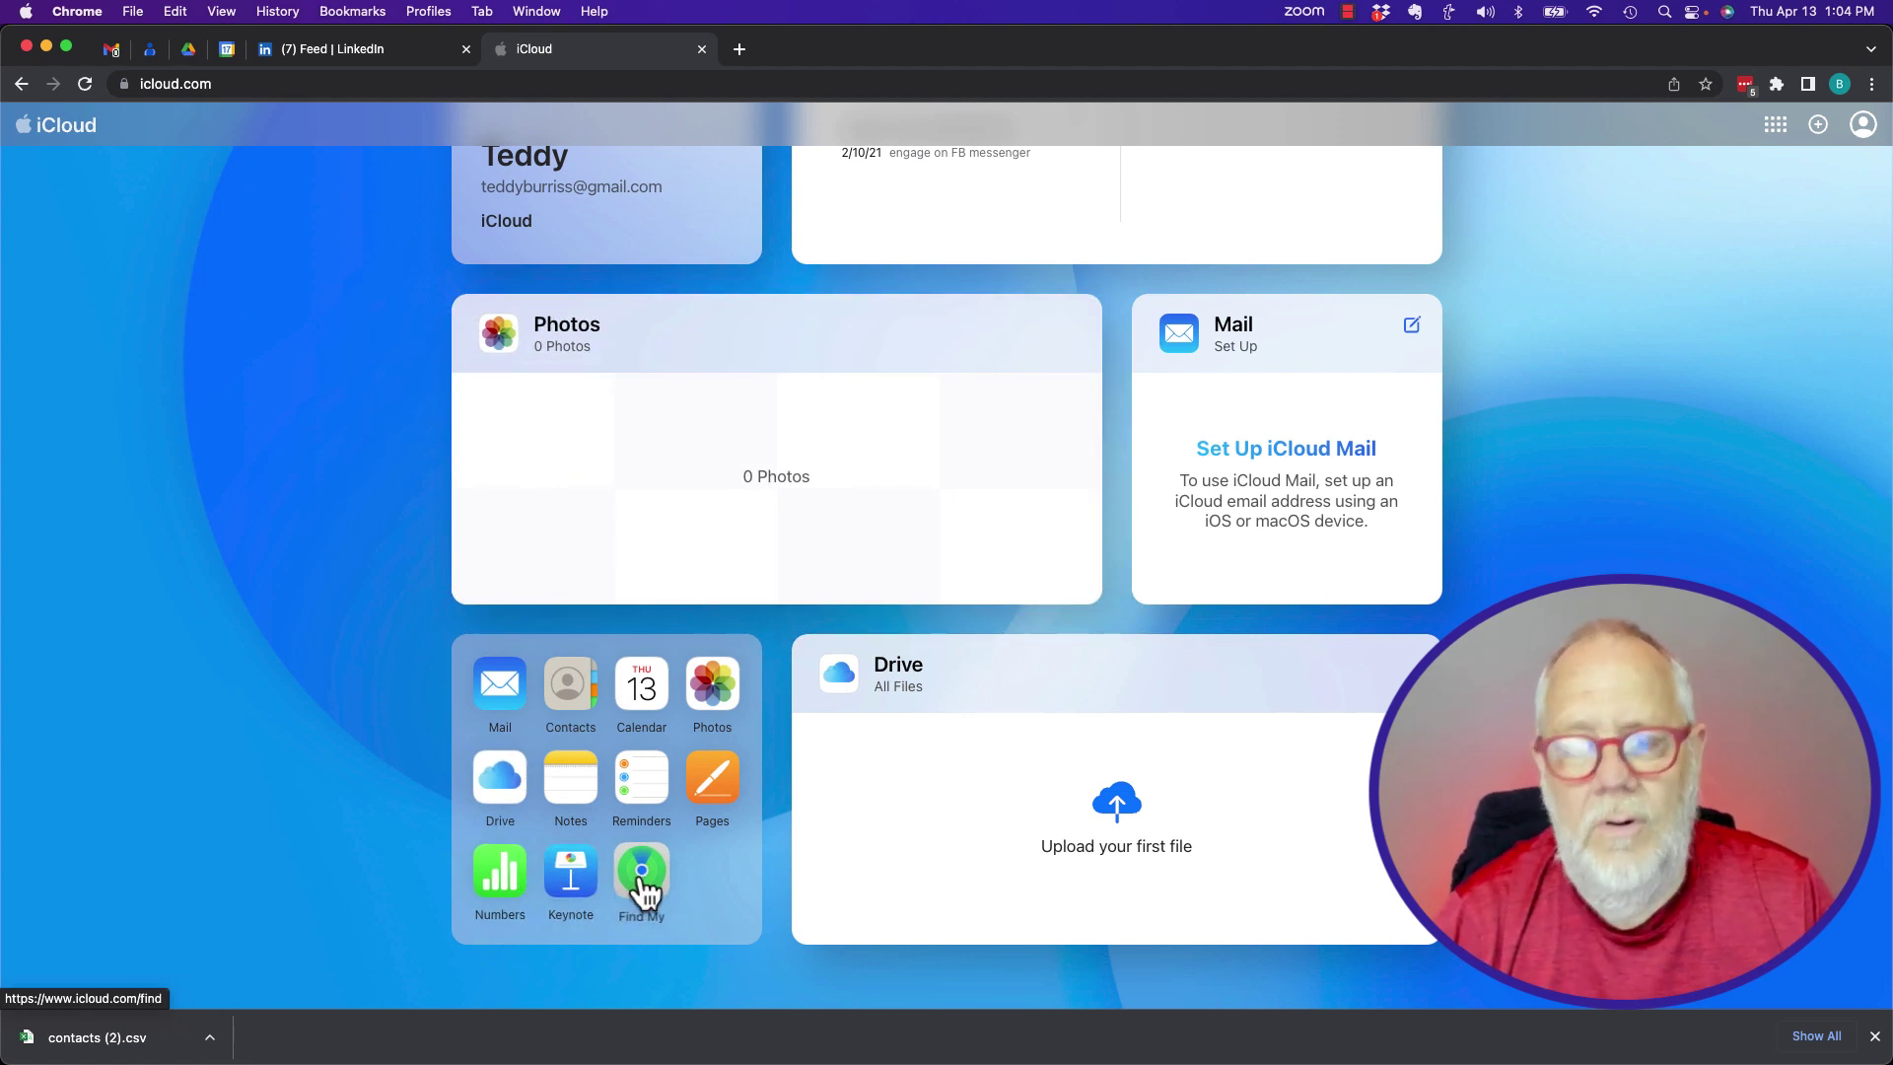
left_click(574, 701)
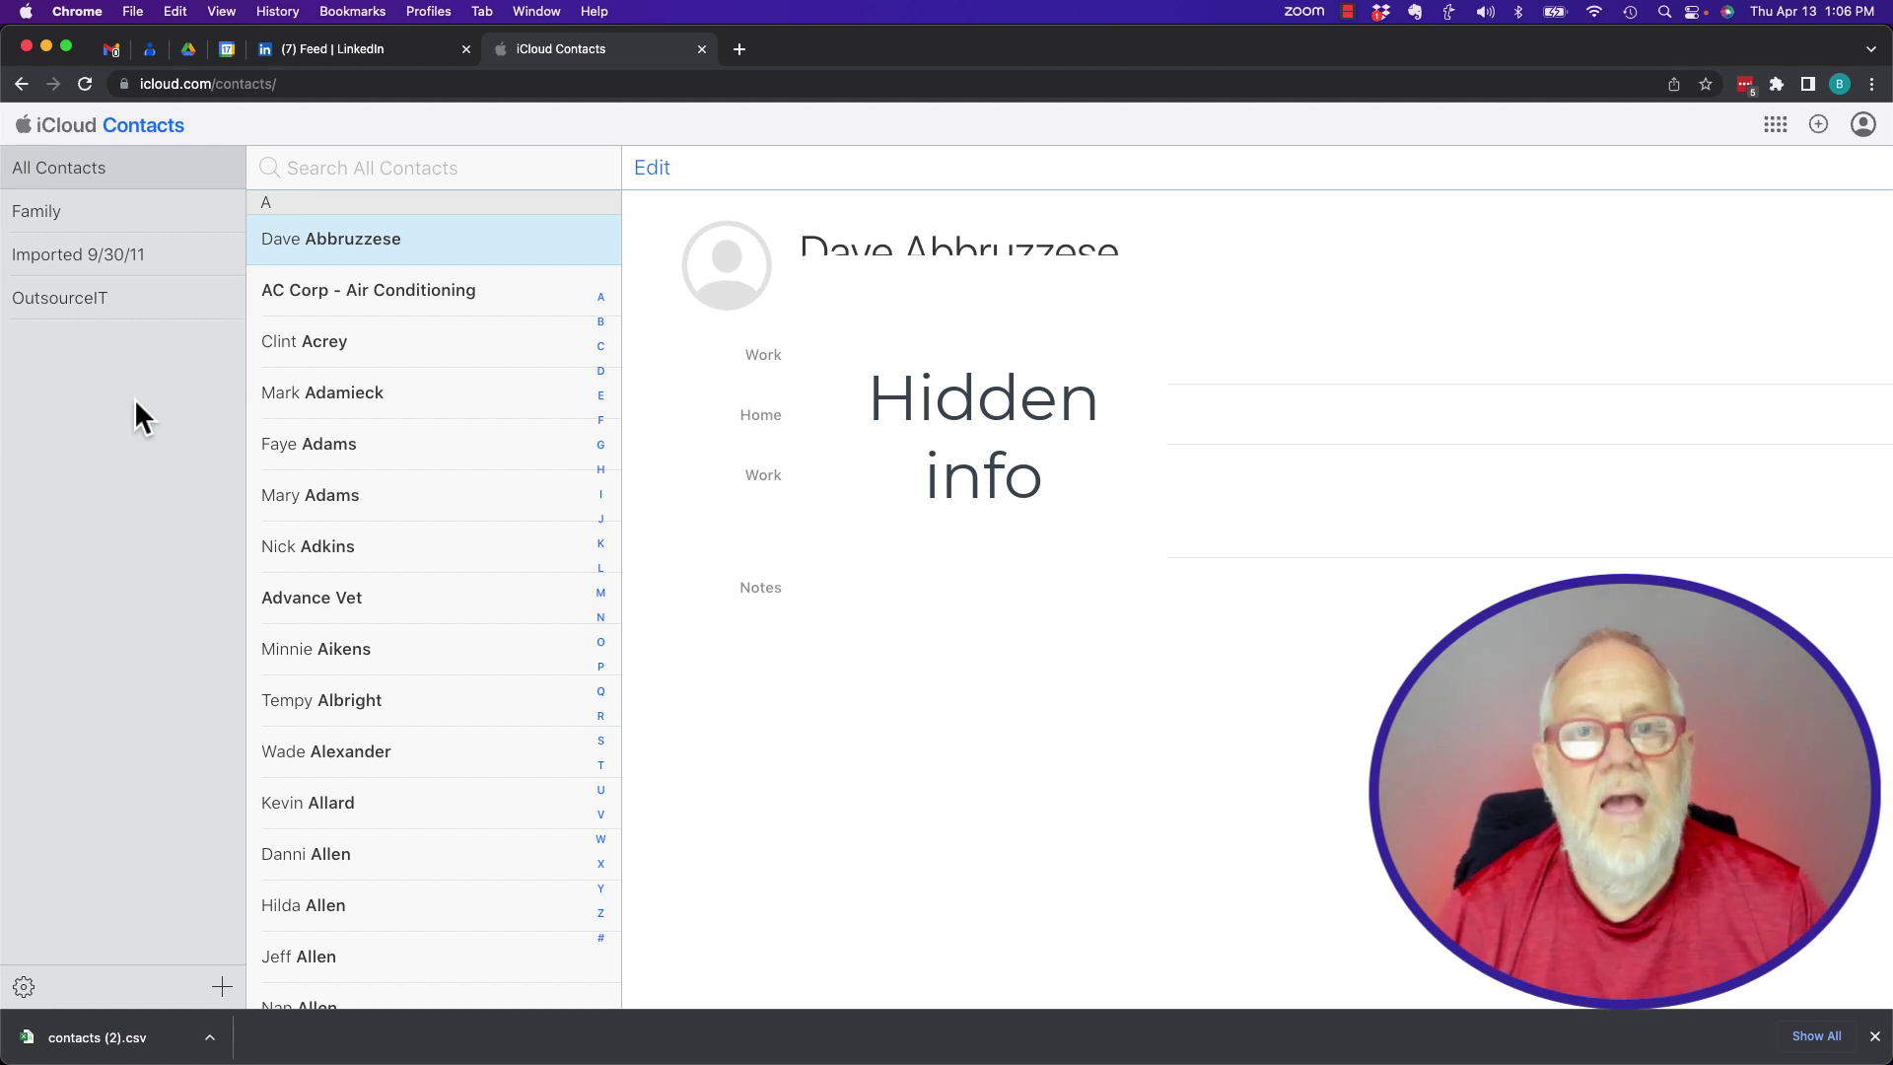
- Open the AC Corp - Air Conditioning card, showing its Work and Notes fields
left_click(343, 309)
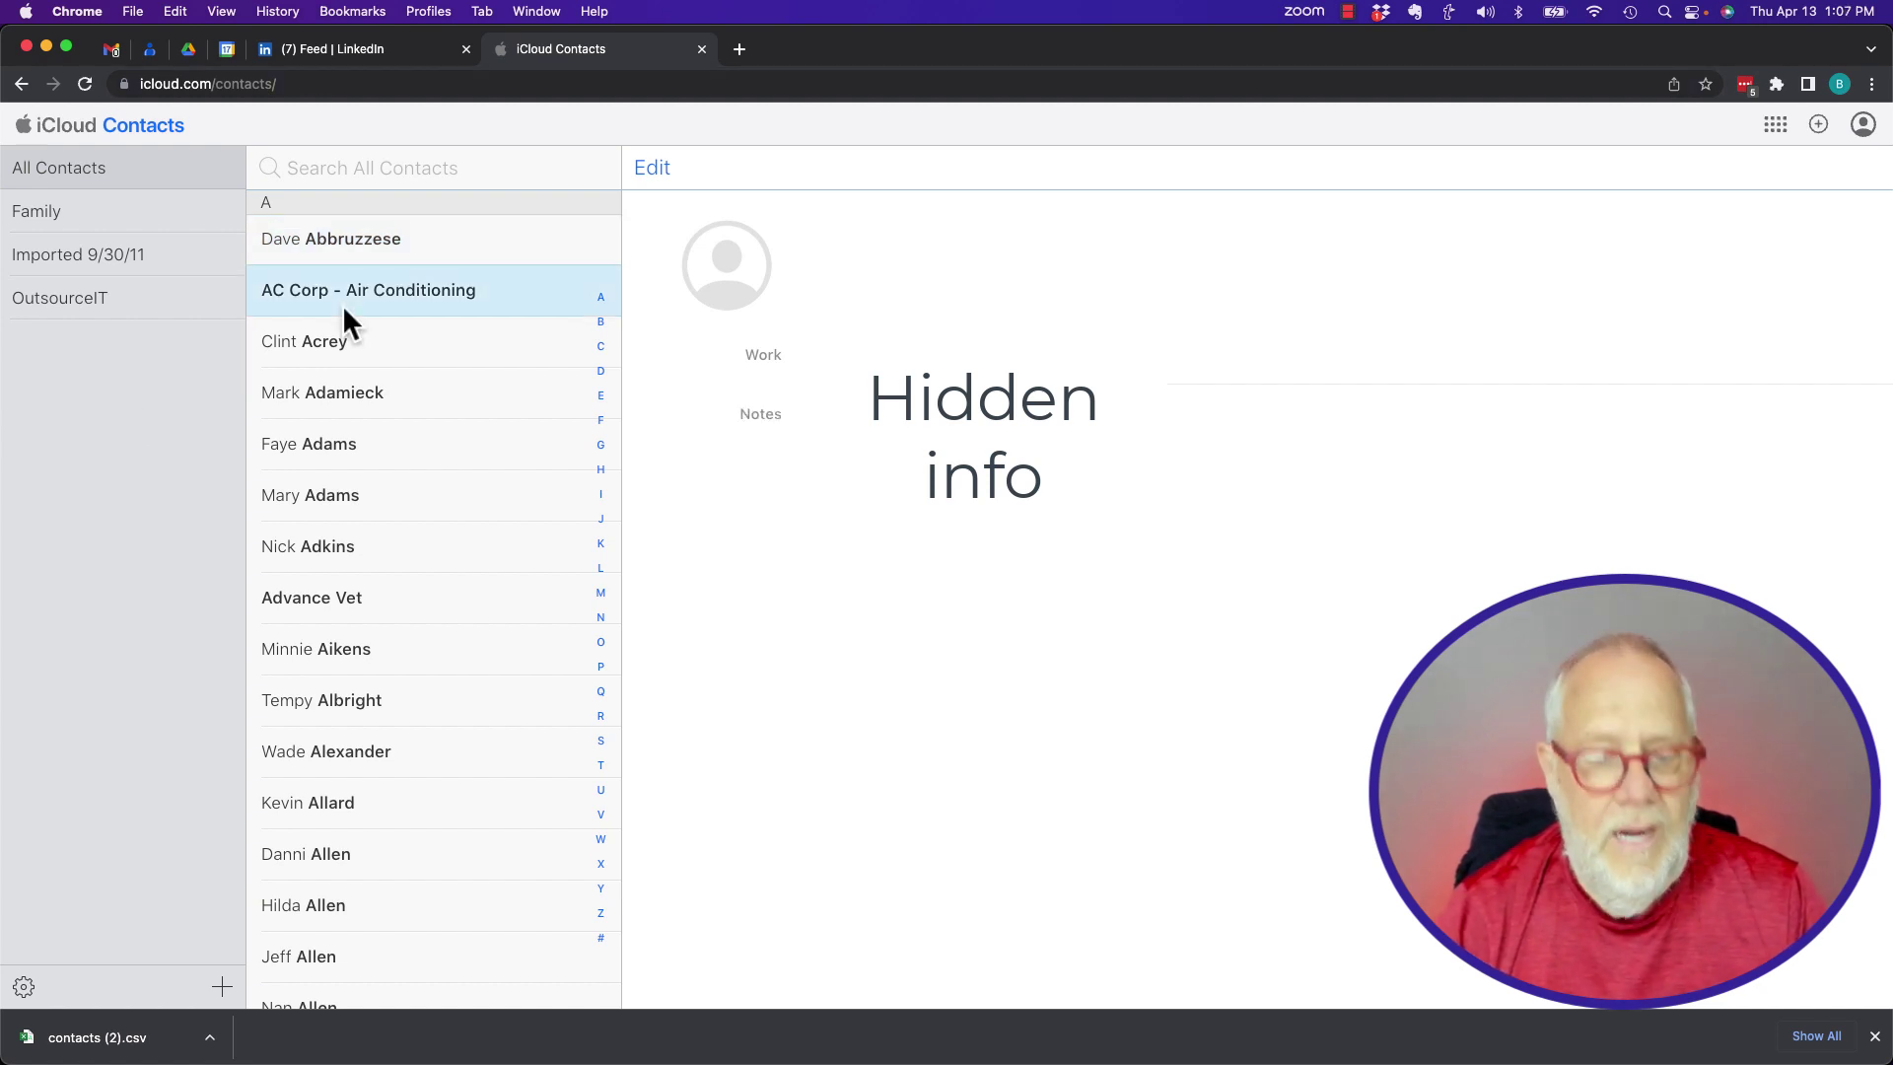
- Select all 2784 contacts with Cmd+A, then close the gear menu without choosing anything
key("super+a")
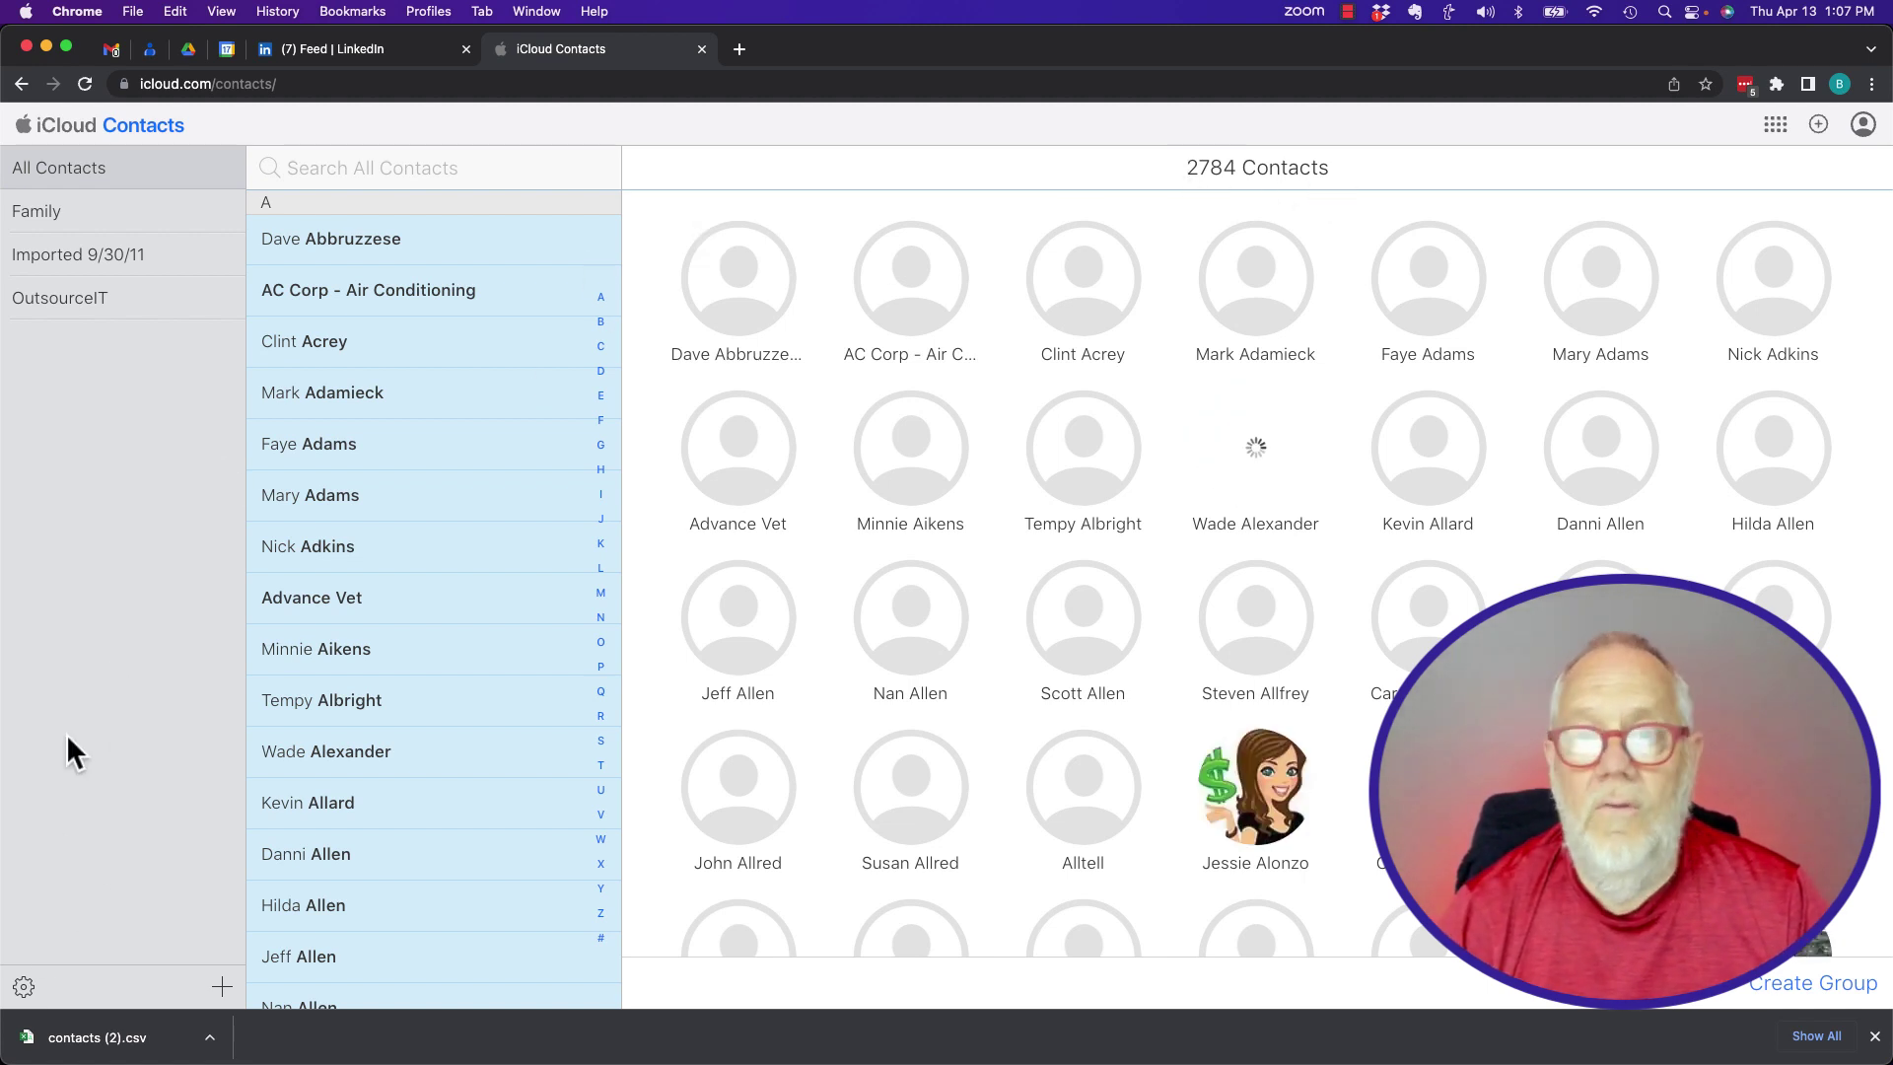
left_click(23, 987)
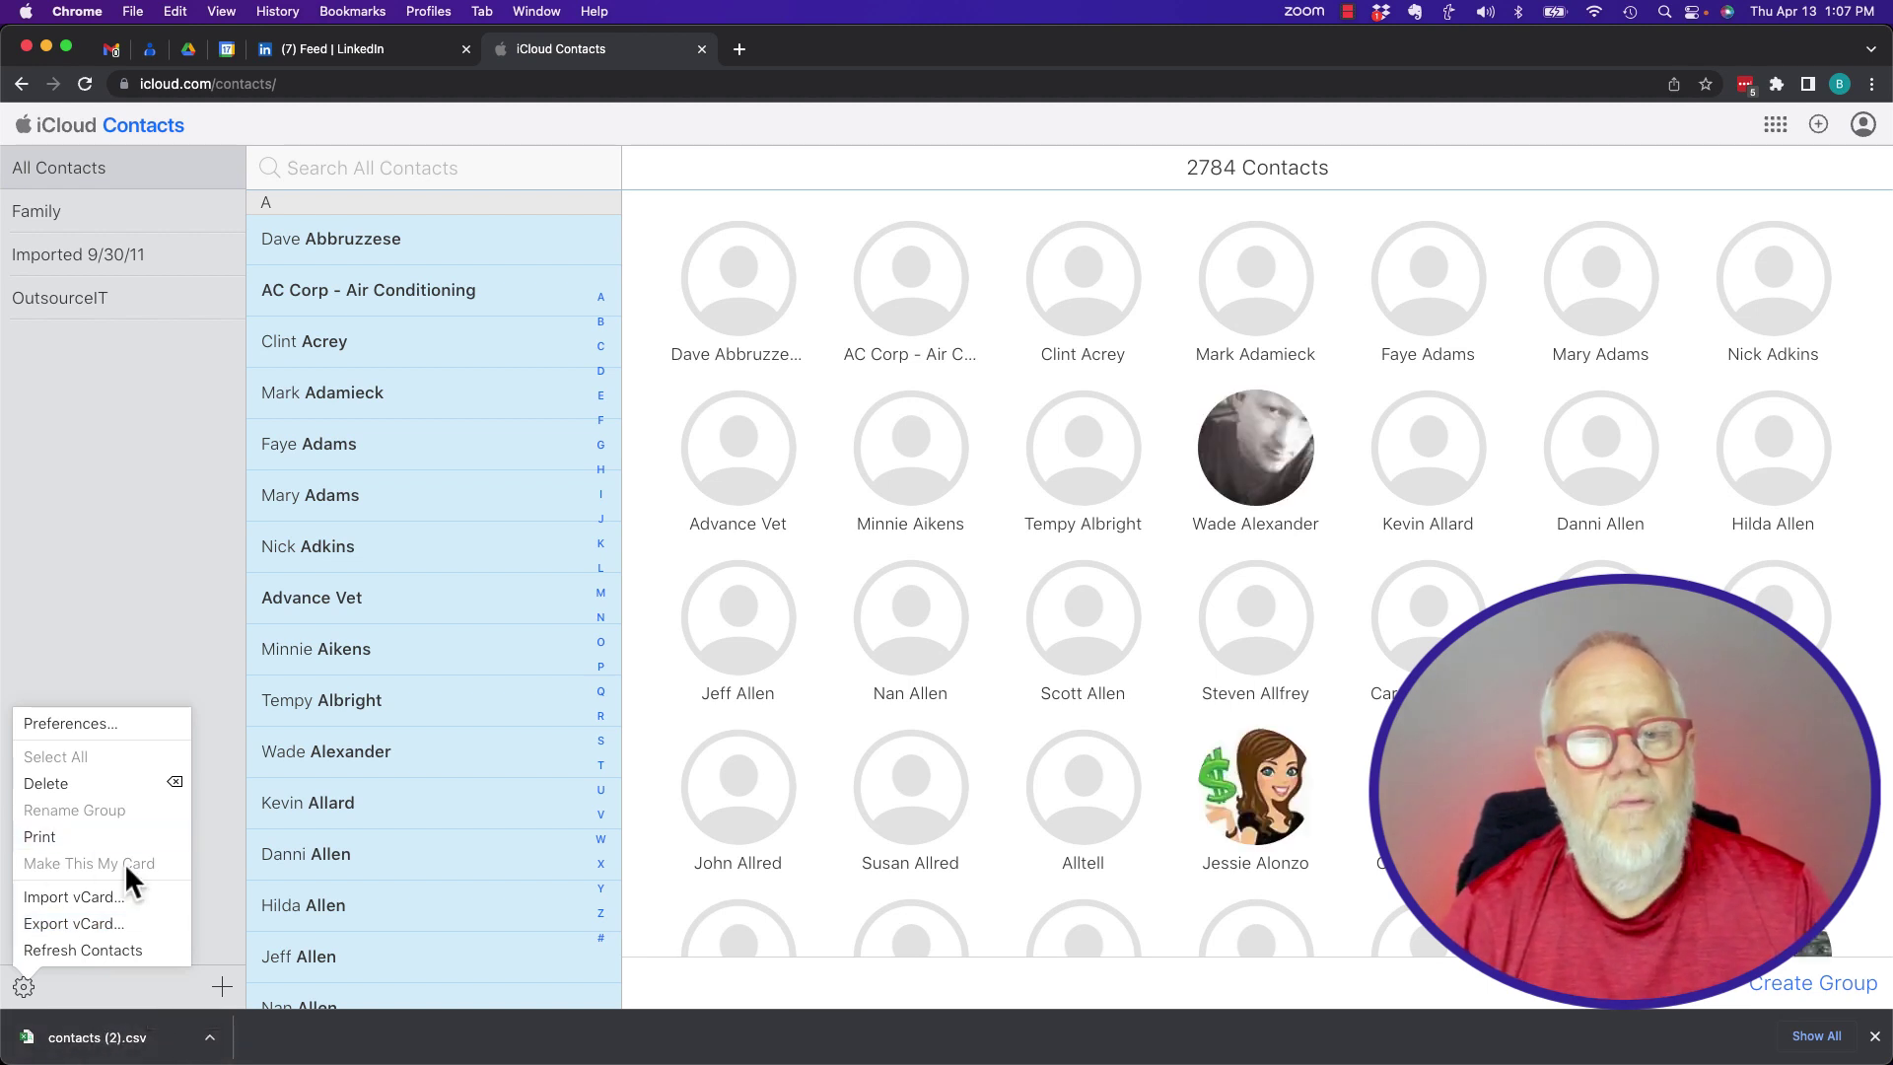
left_click(96, 659)
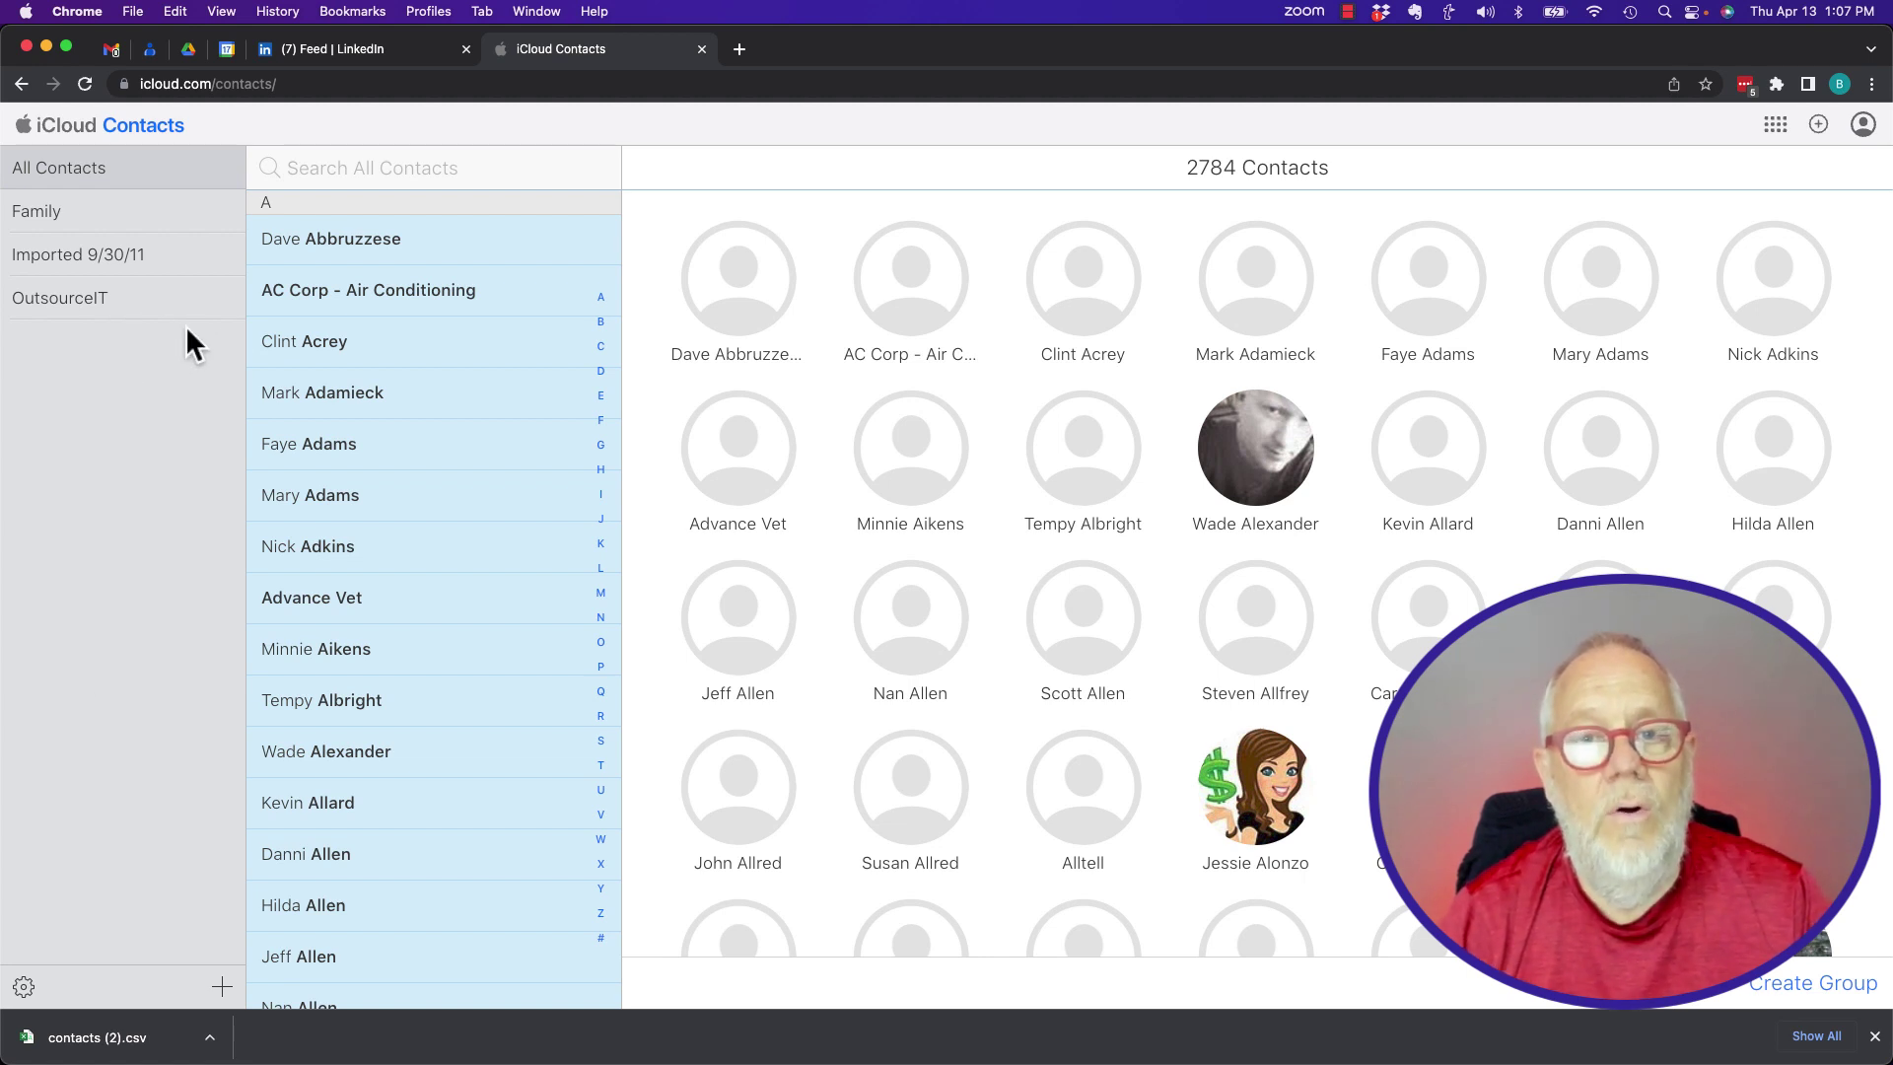
- Switch to the empty Google Contacts page and view the Create contact options
left_click(154, 50)
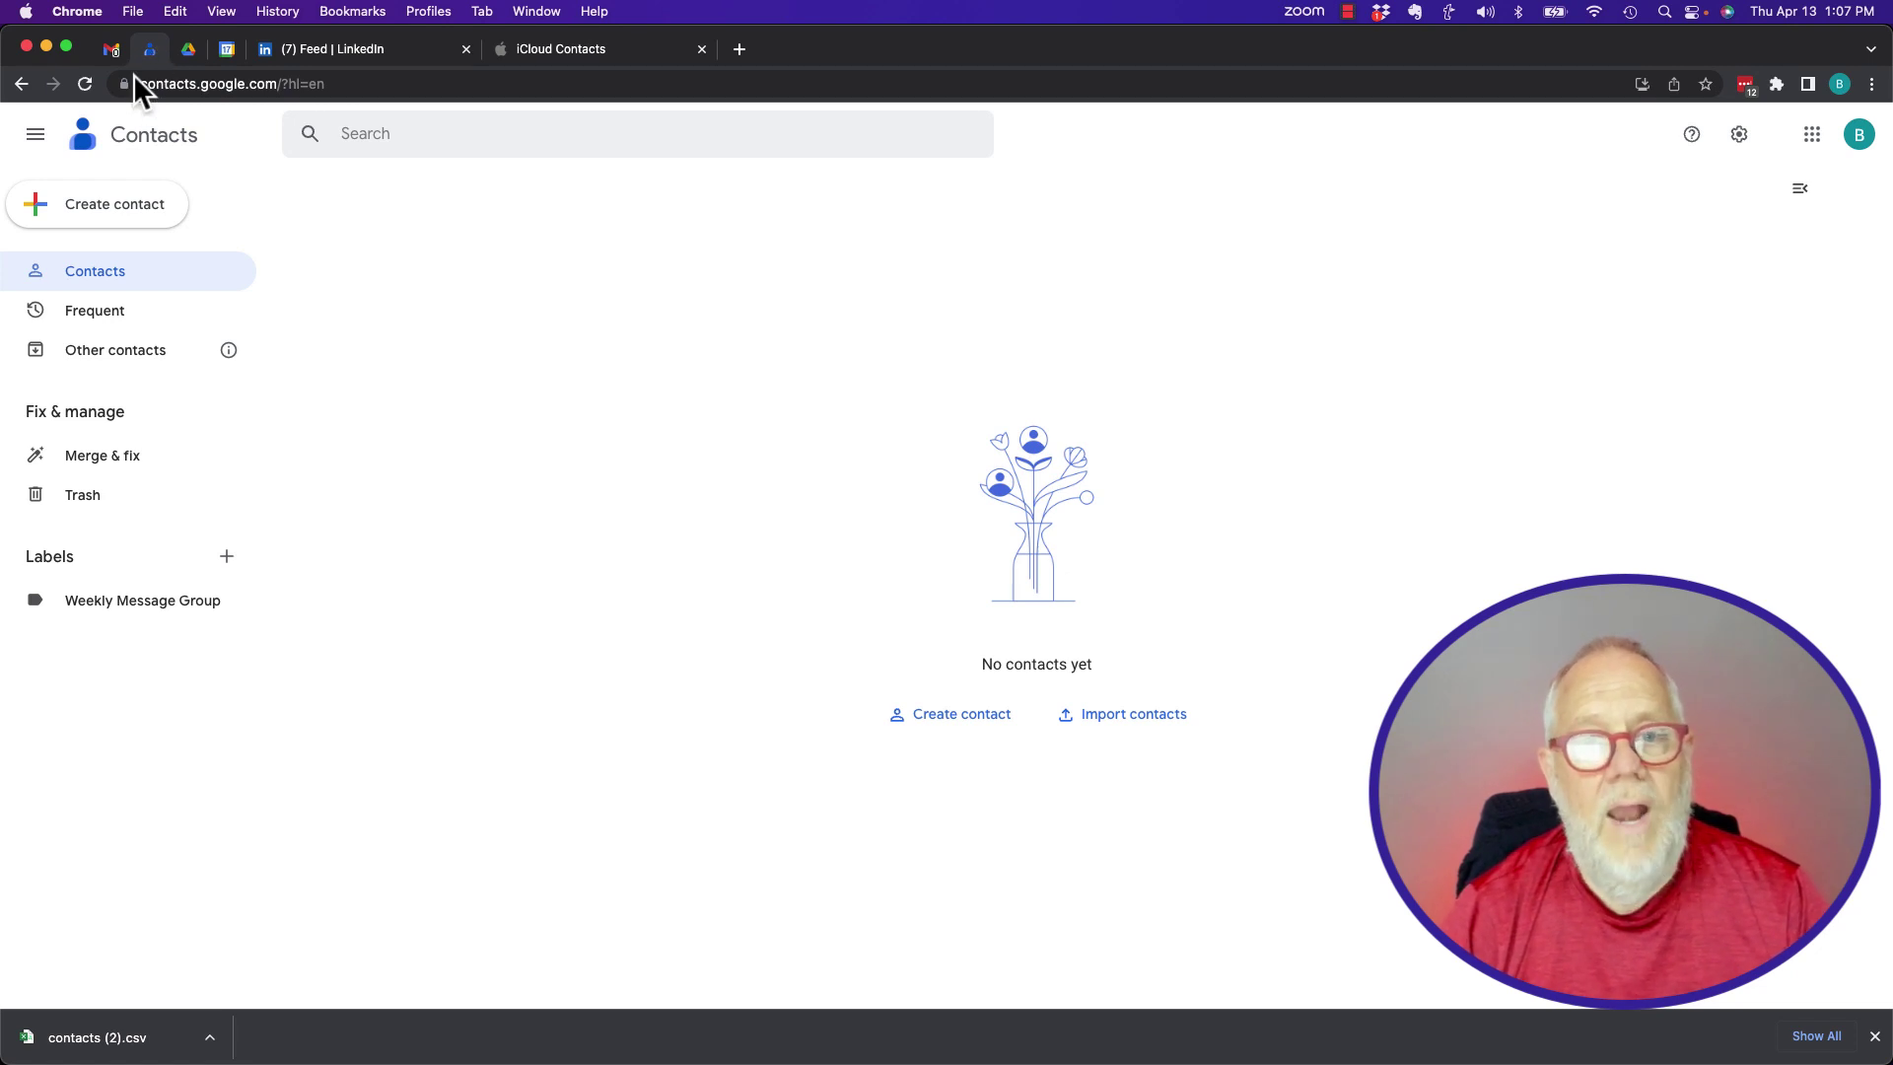
left_click(74, 225)
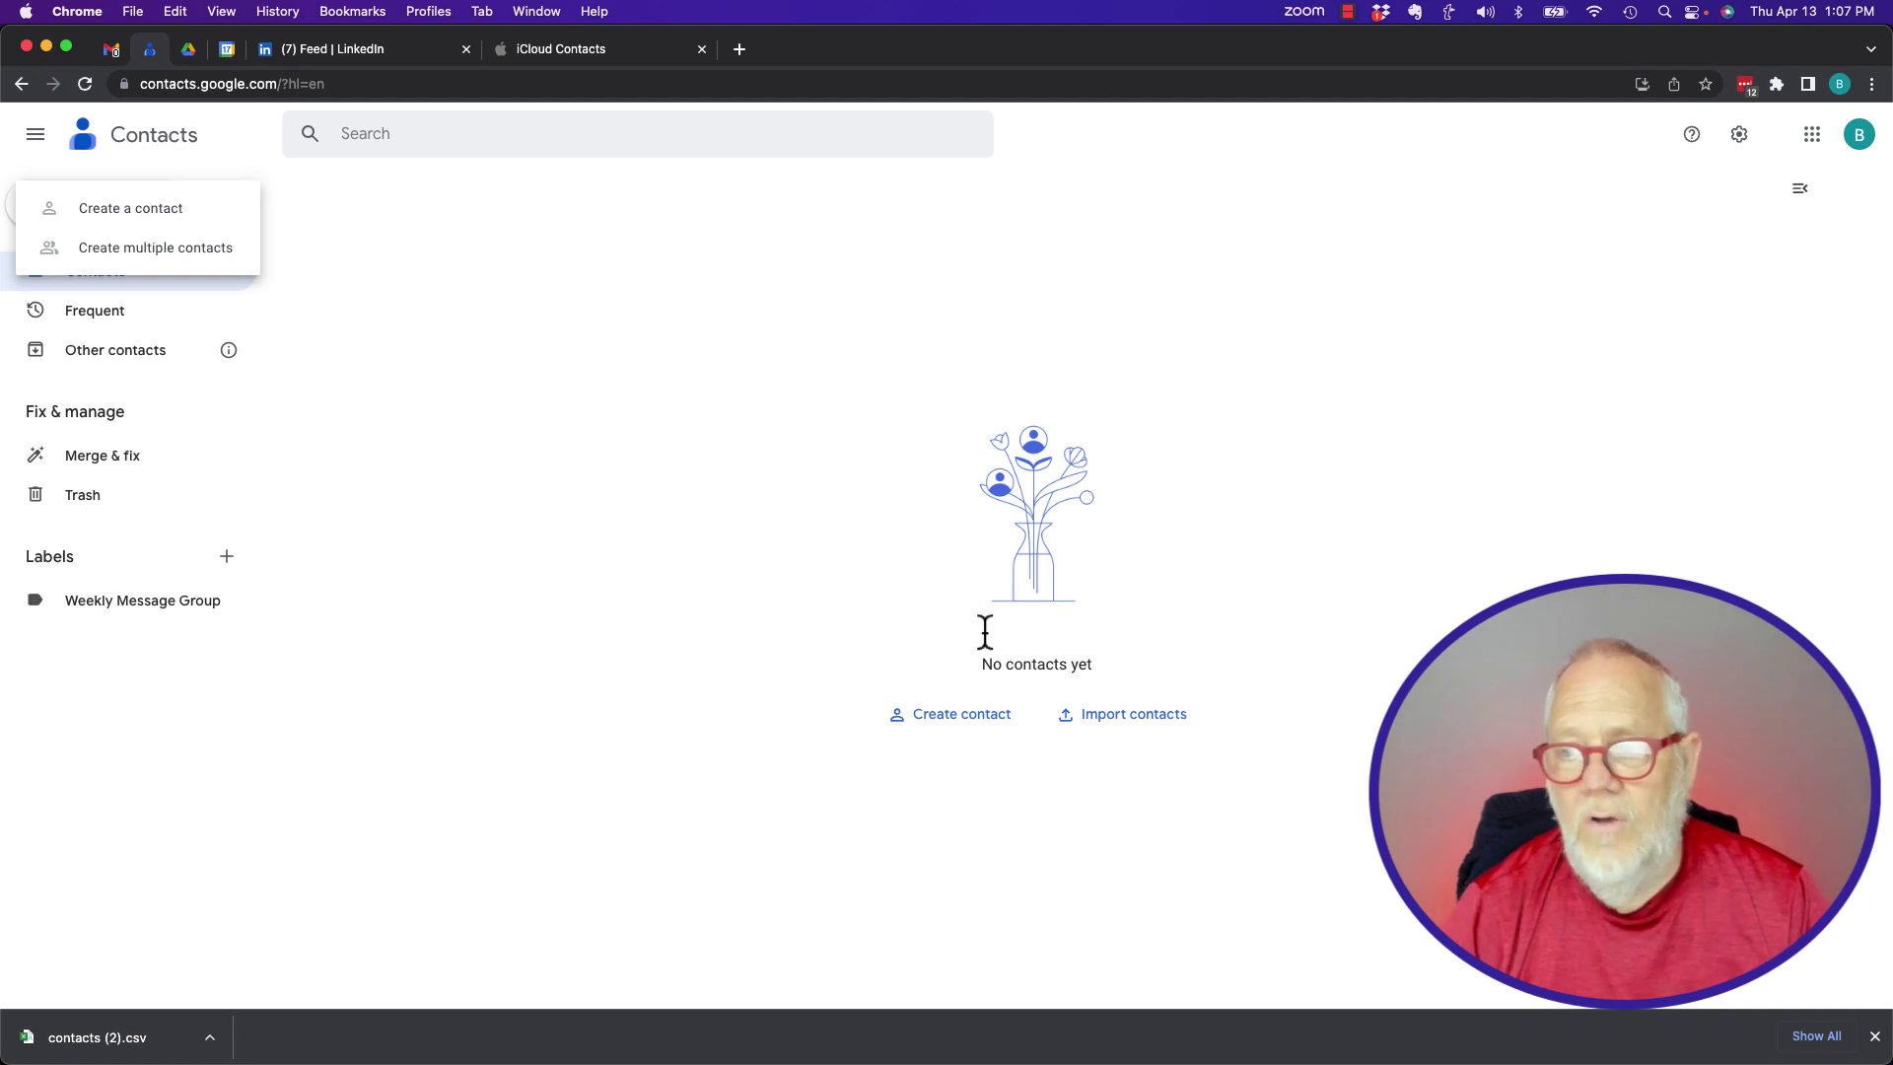
- Import contacts (2).csv, adding 10 contacts under the Imported on 4/13 label
left_click(1098, 718)
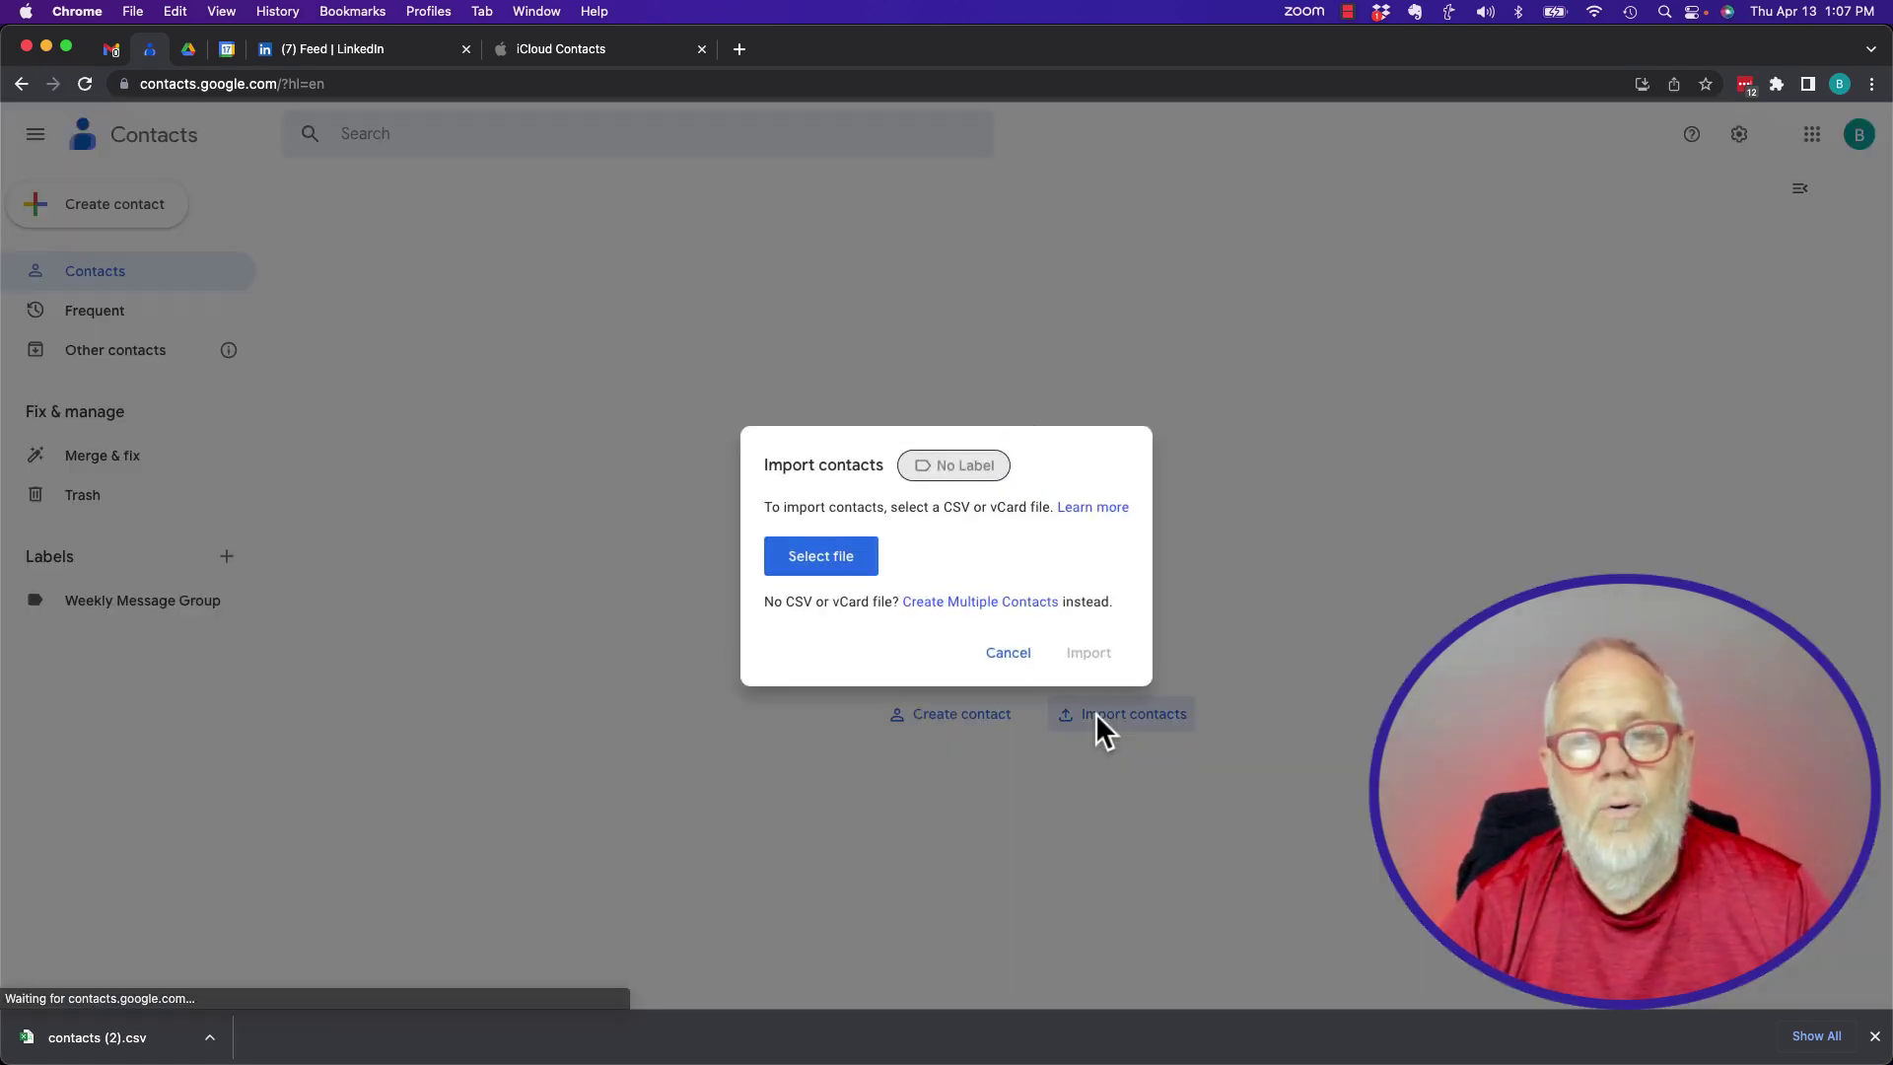
left_click(823, 562)
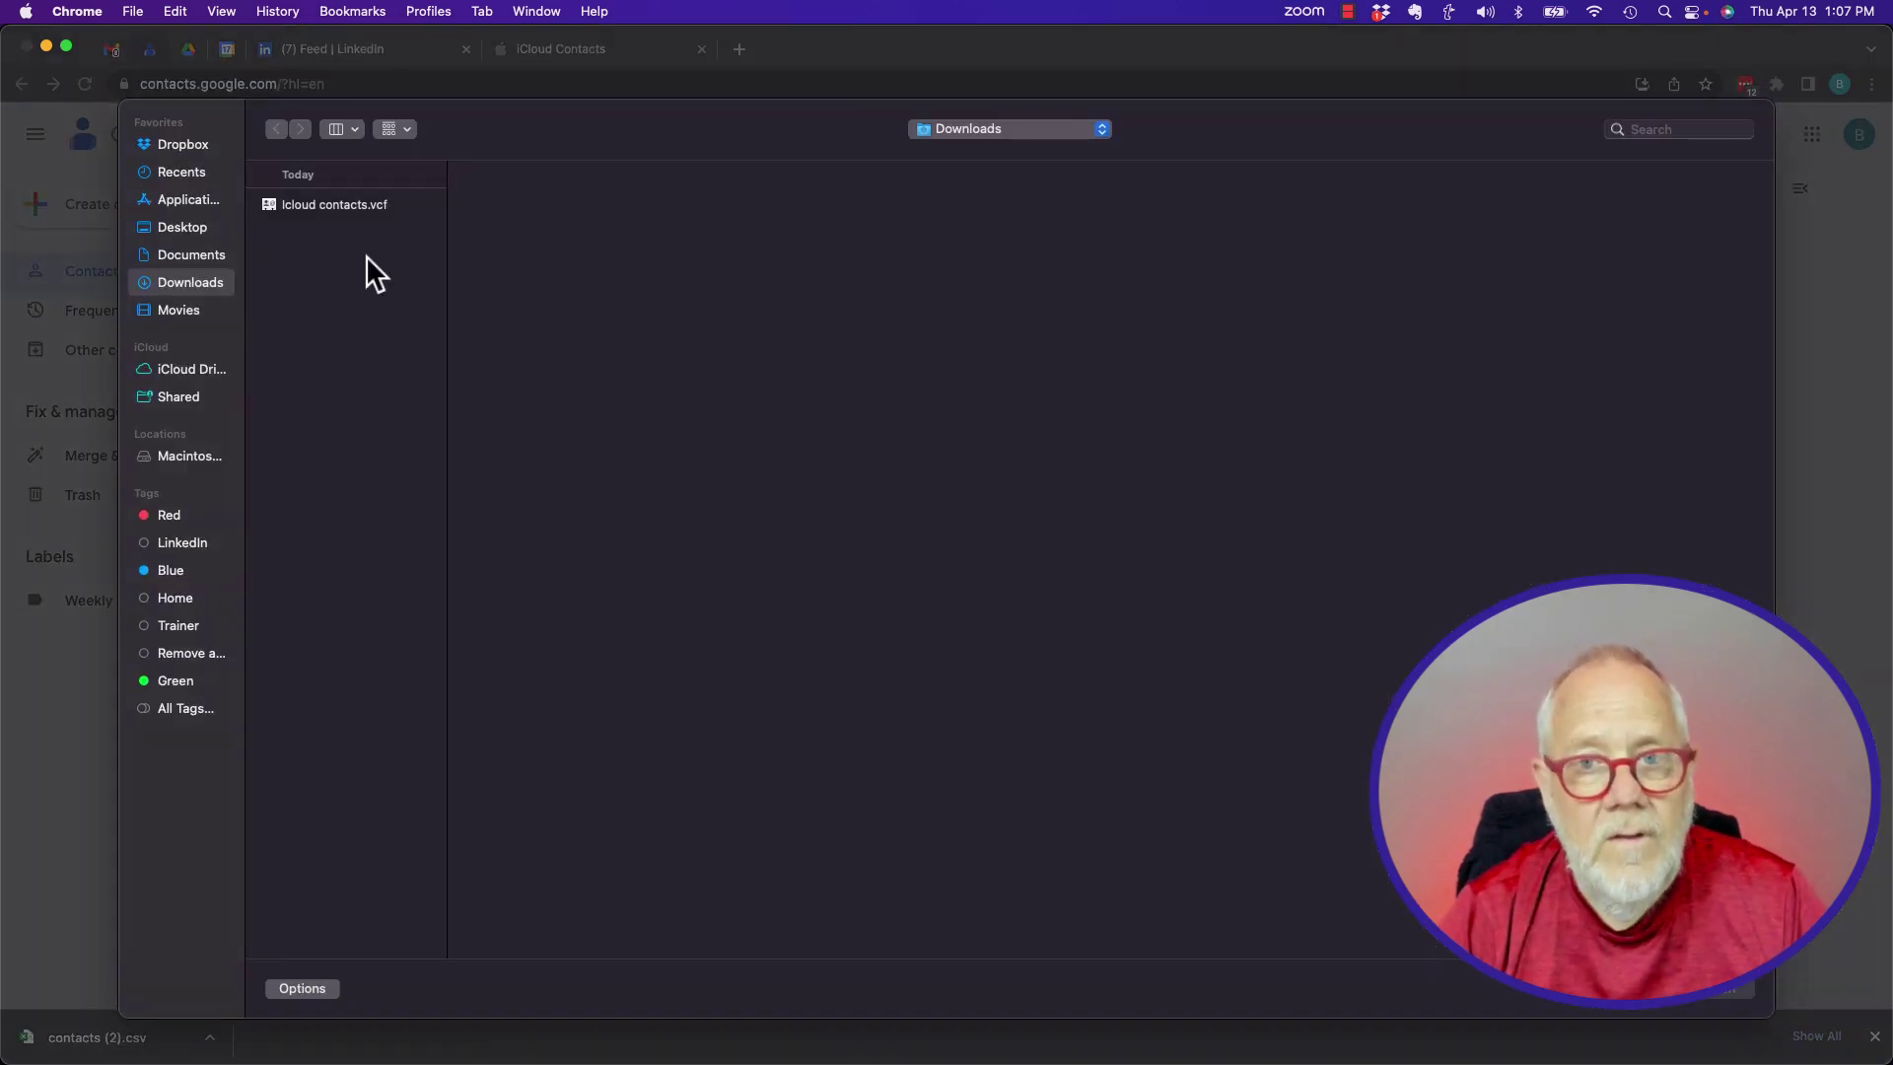
left_click(333, 210)
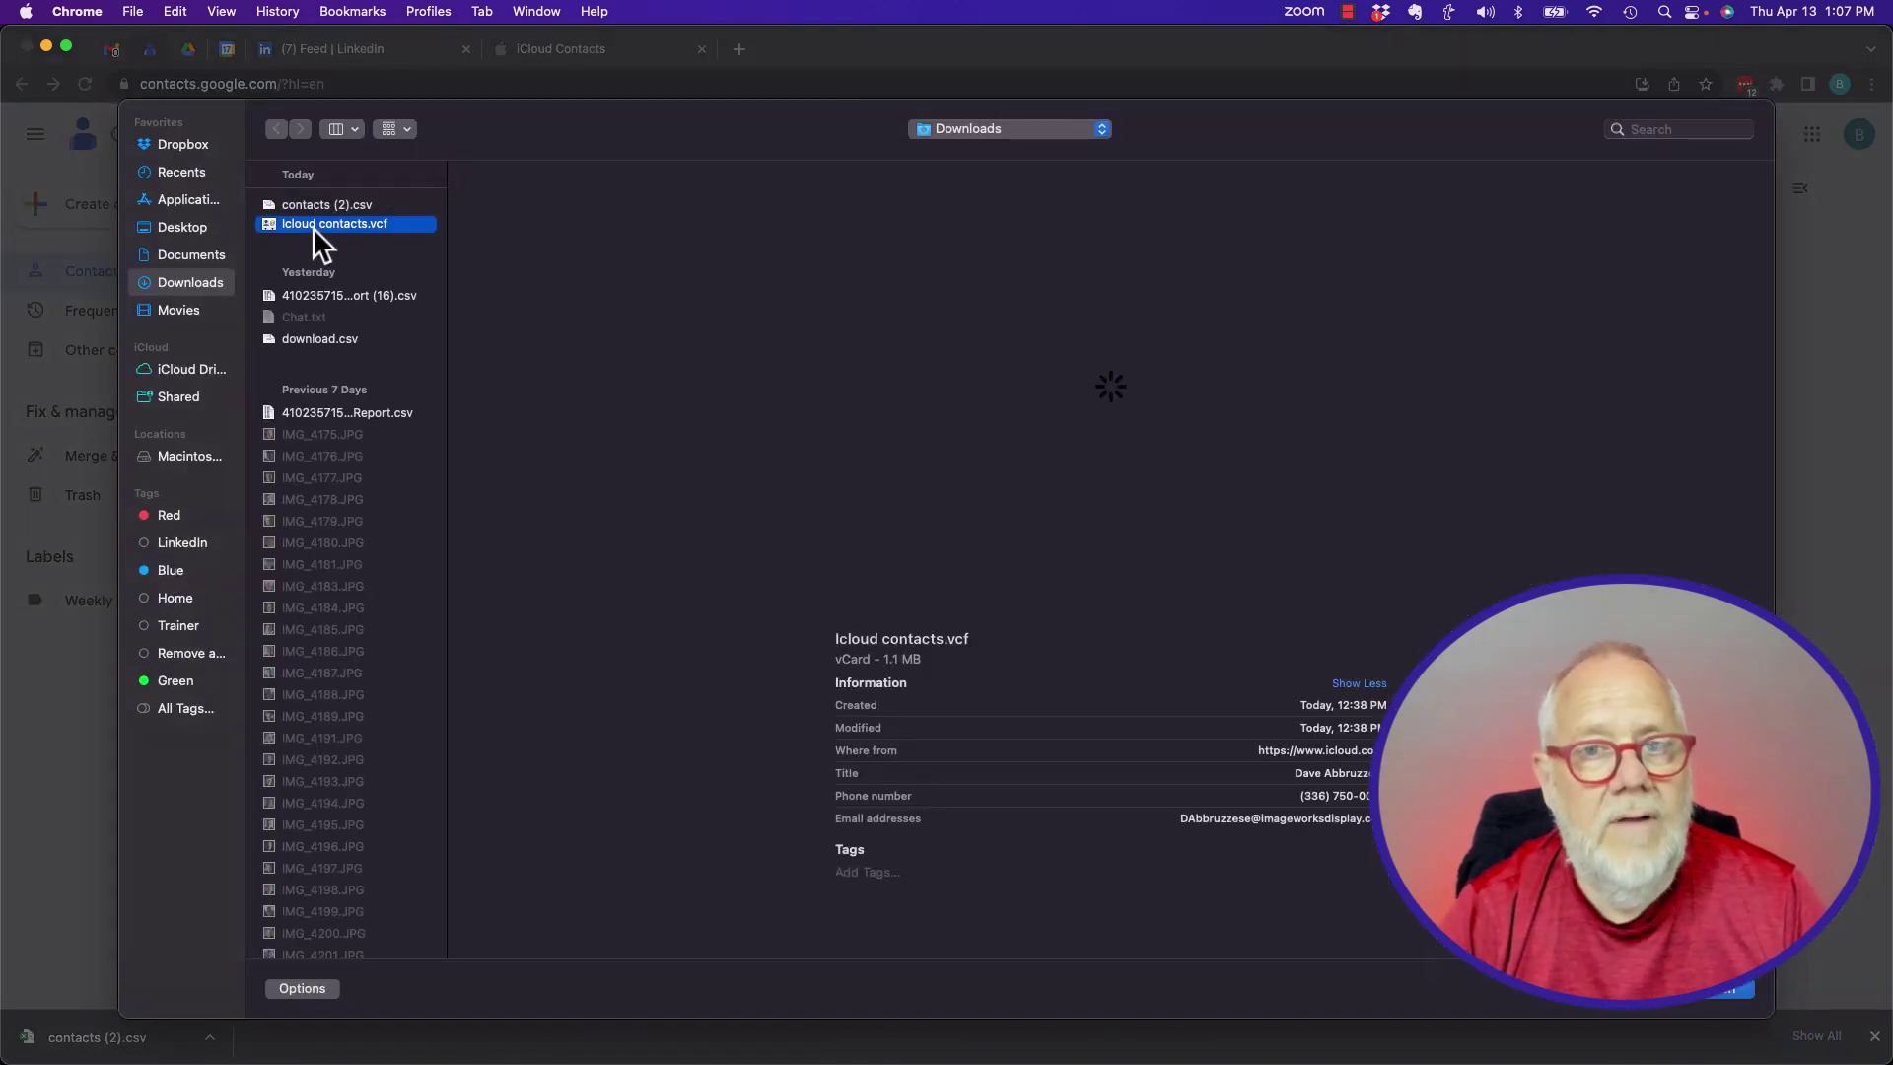
left_click(294, 203)
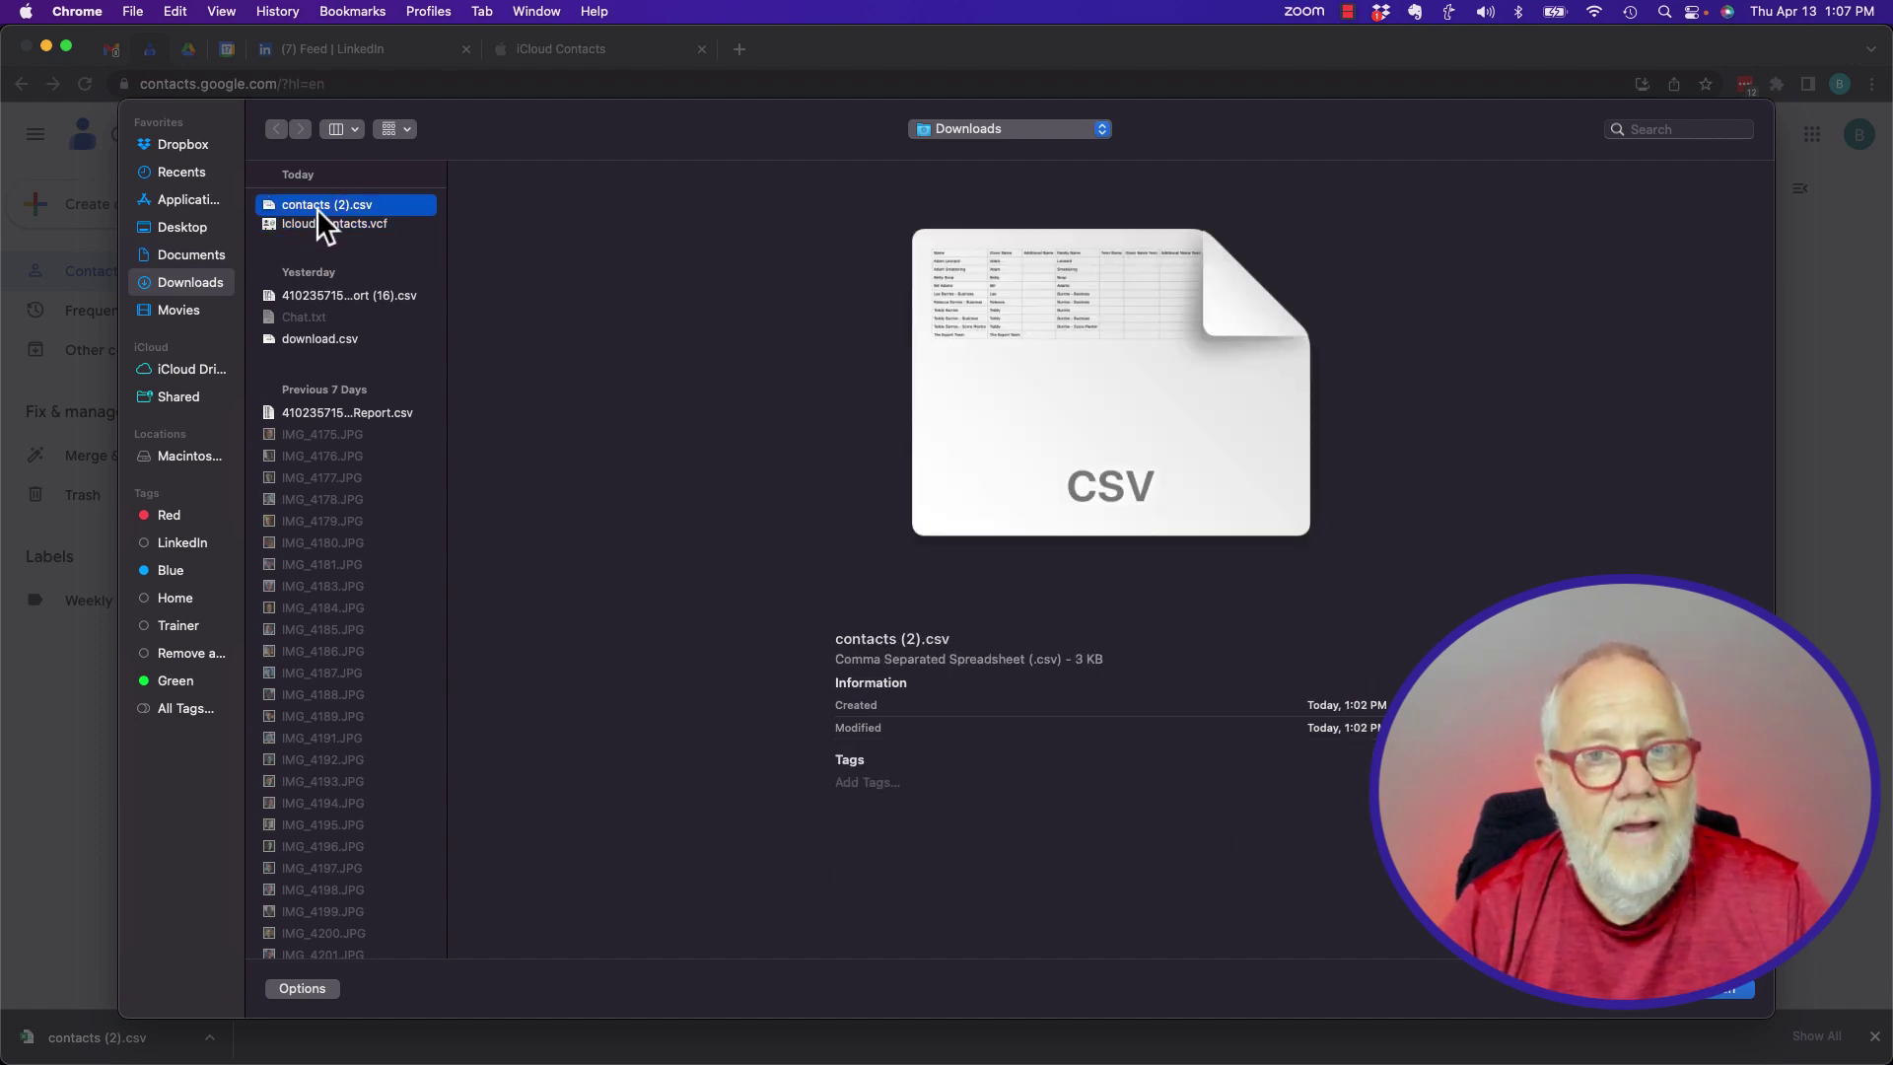
left_click(1732, 986)
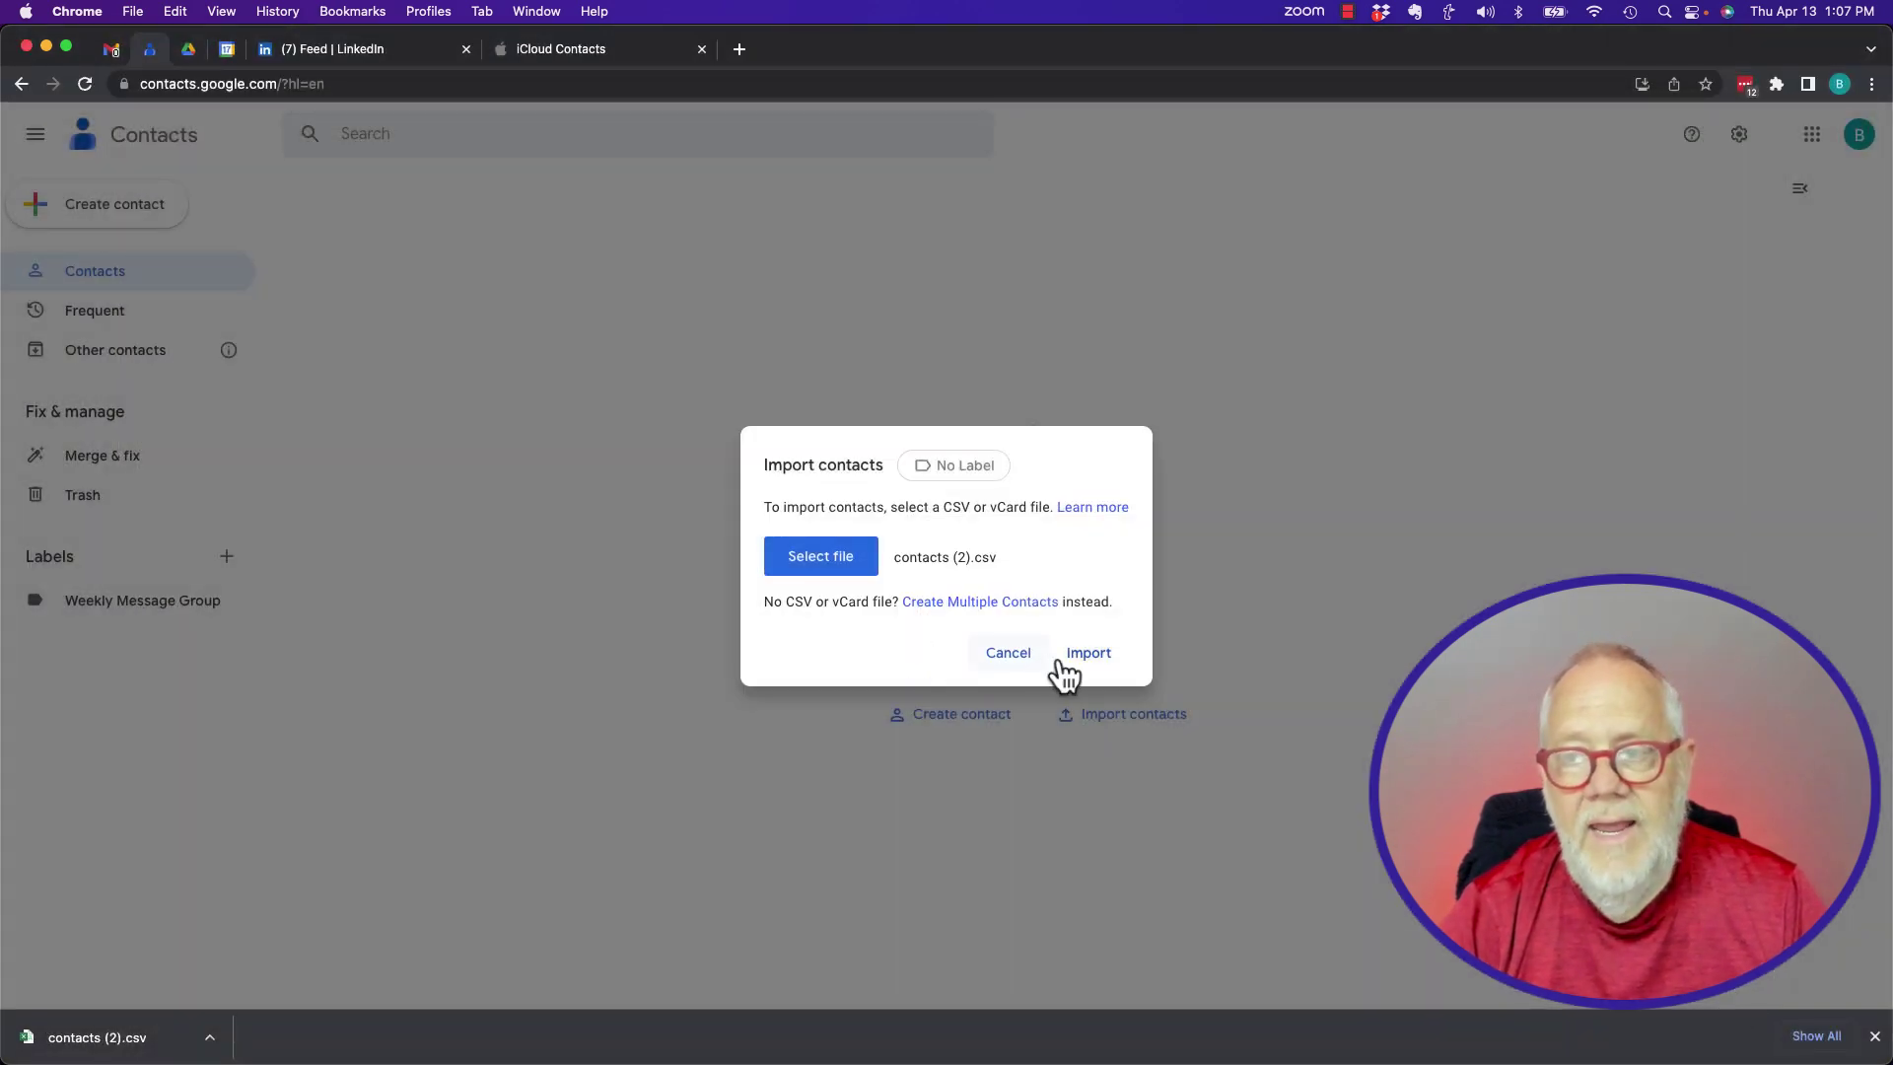
left_click(1097, 659)
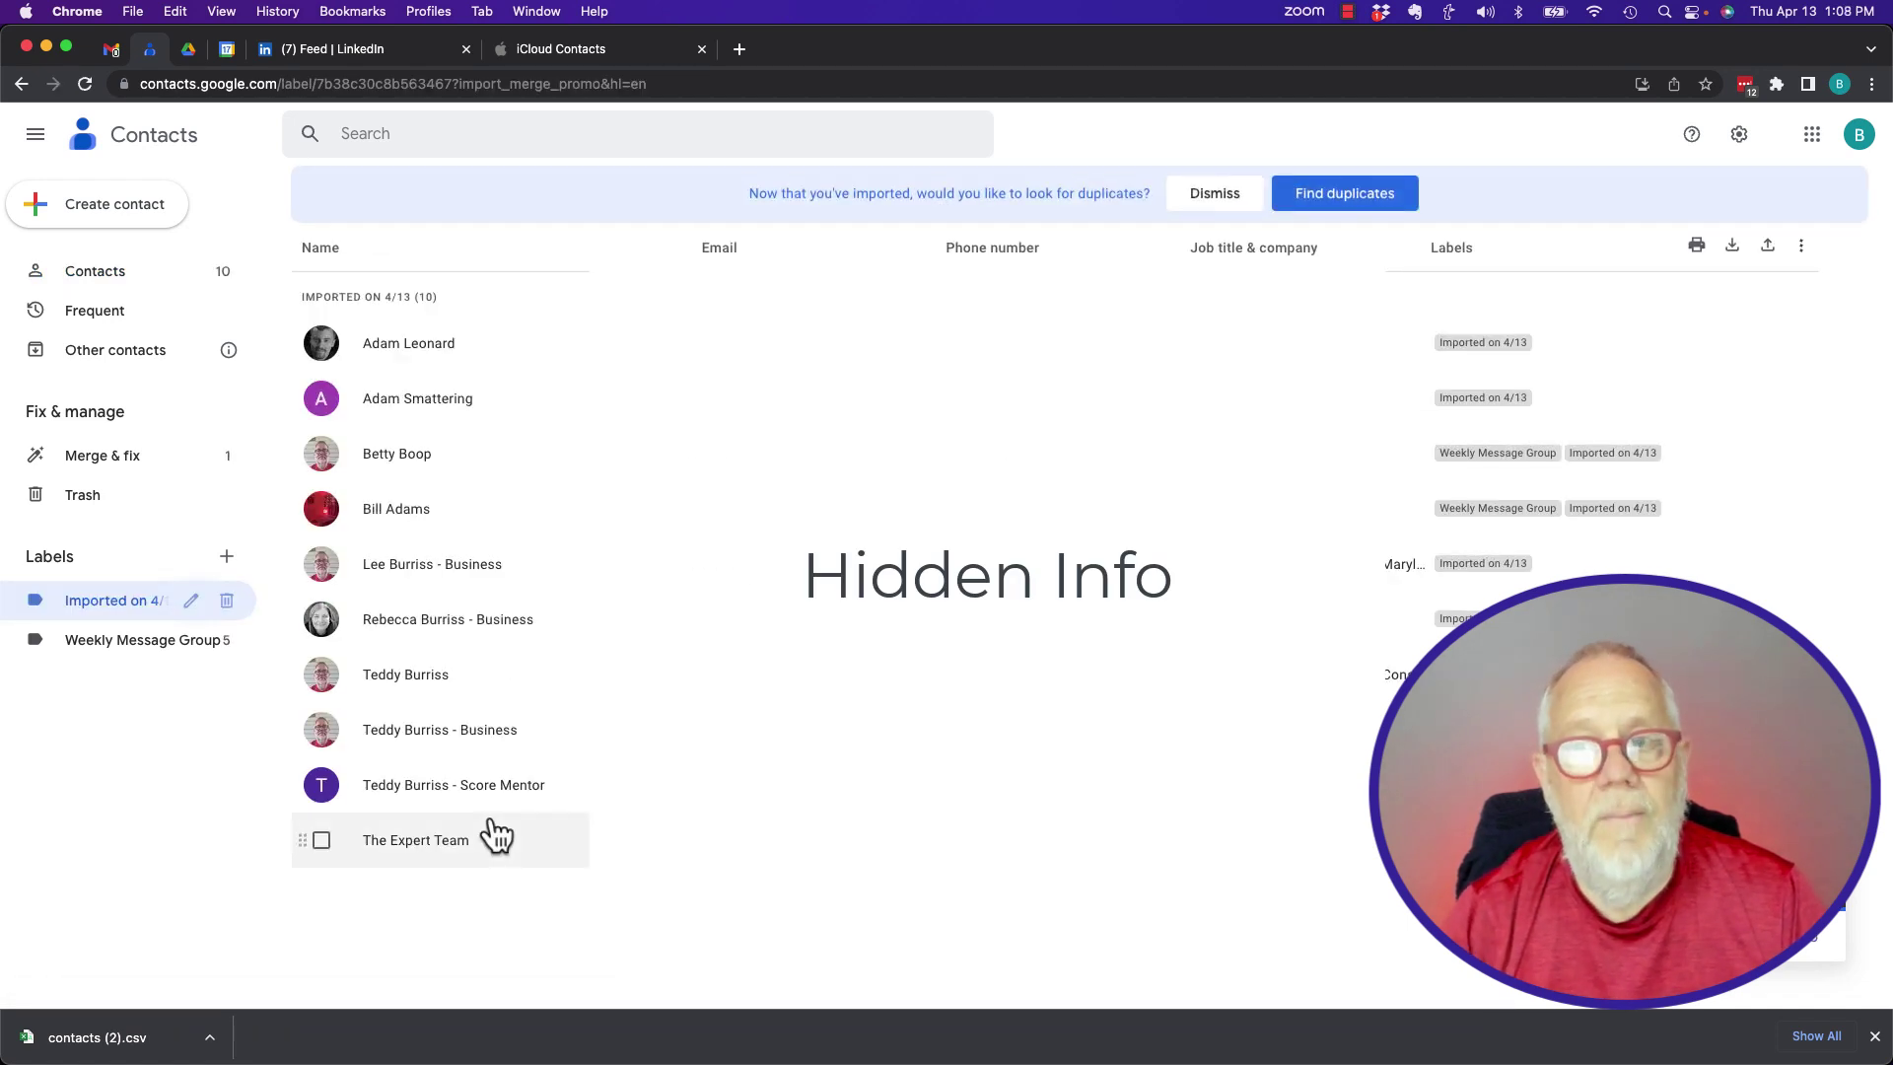
- Dismiss the find-duplicates suggestion and return to the iCloud Contacts tab
left_click(1245, 197)
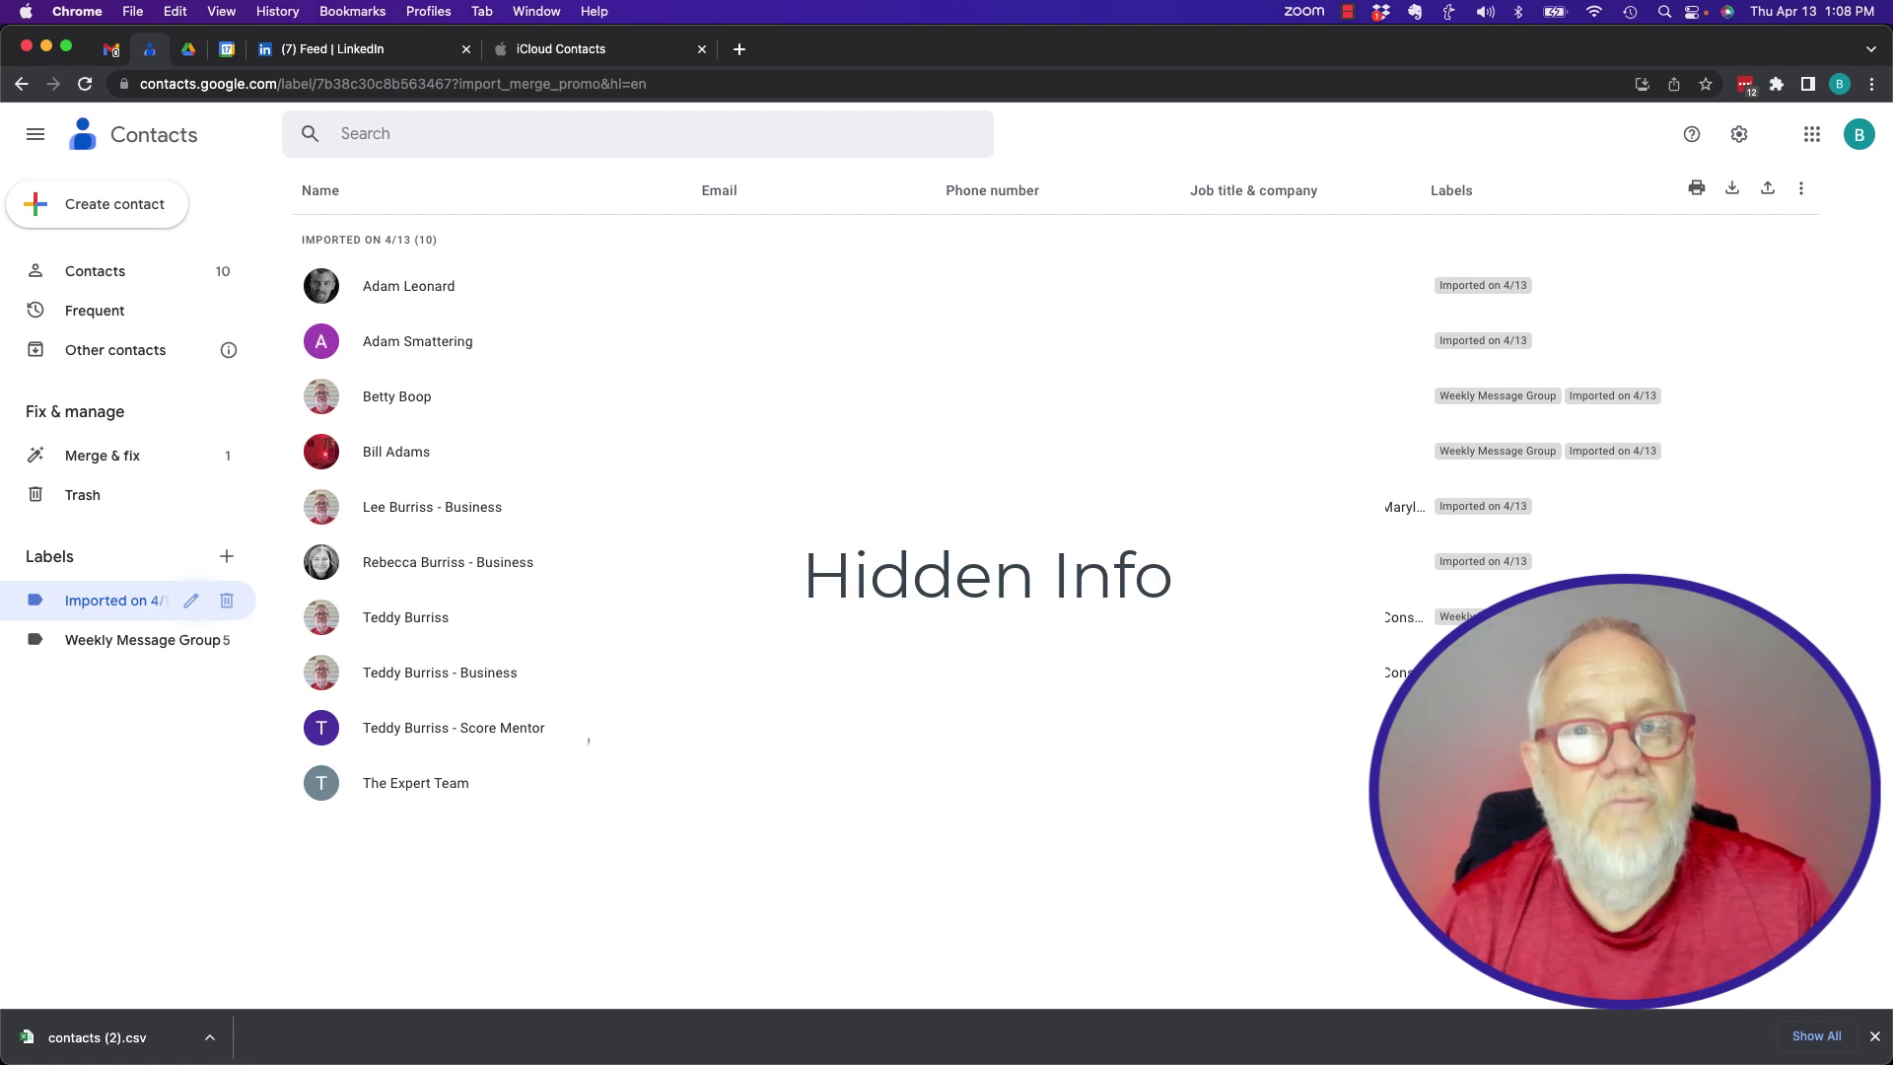
left_click(529, 53)
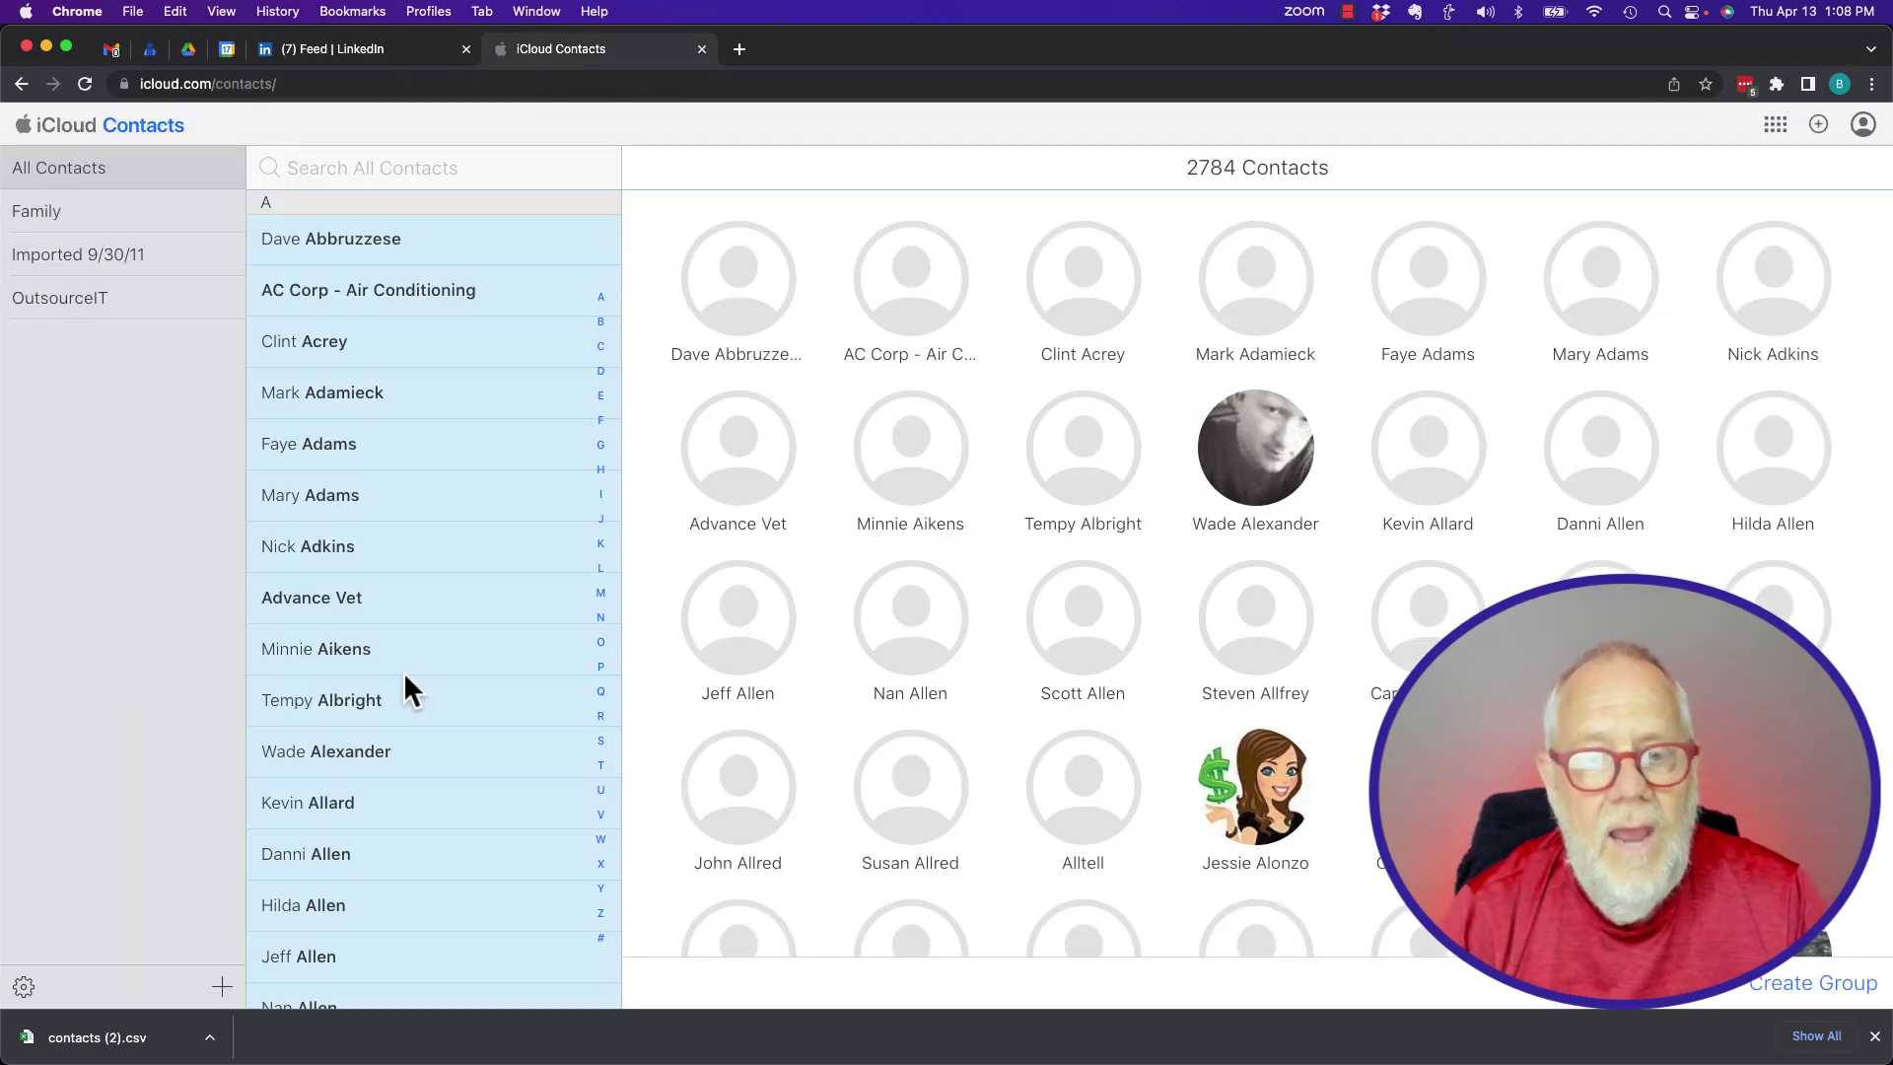
- Delete all 2784 selected contacts from iCloud Contacts via the gear menu
left_click(23, 988)
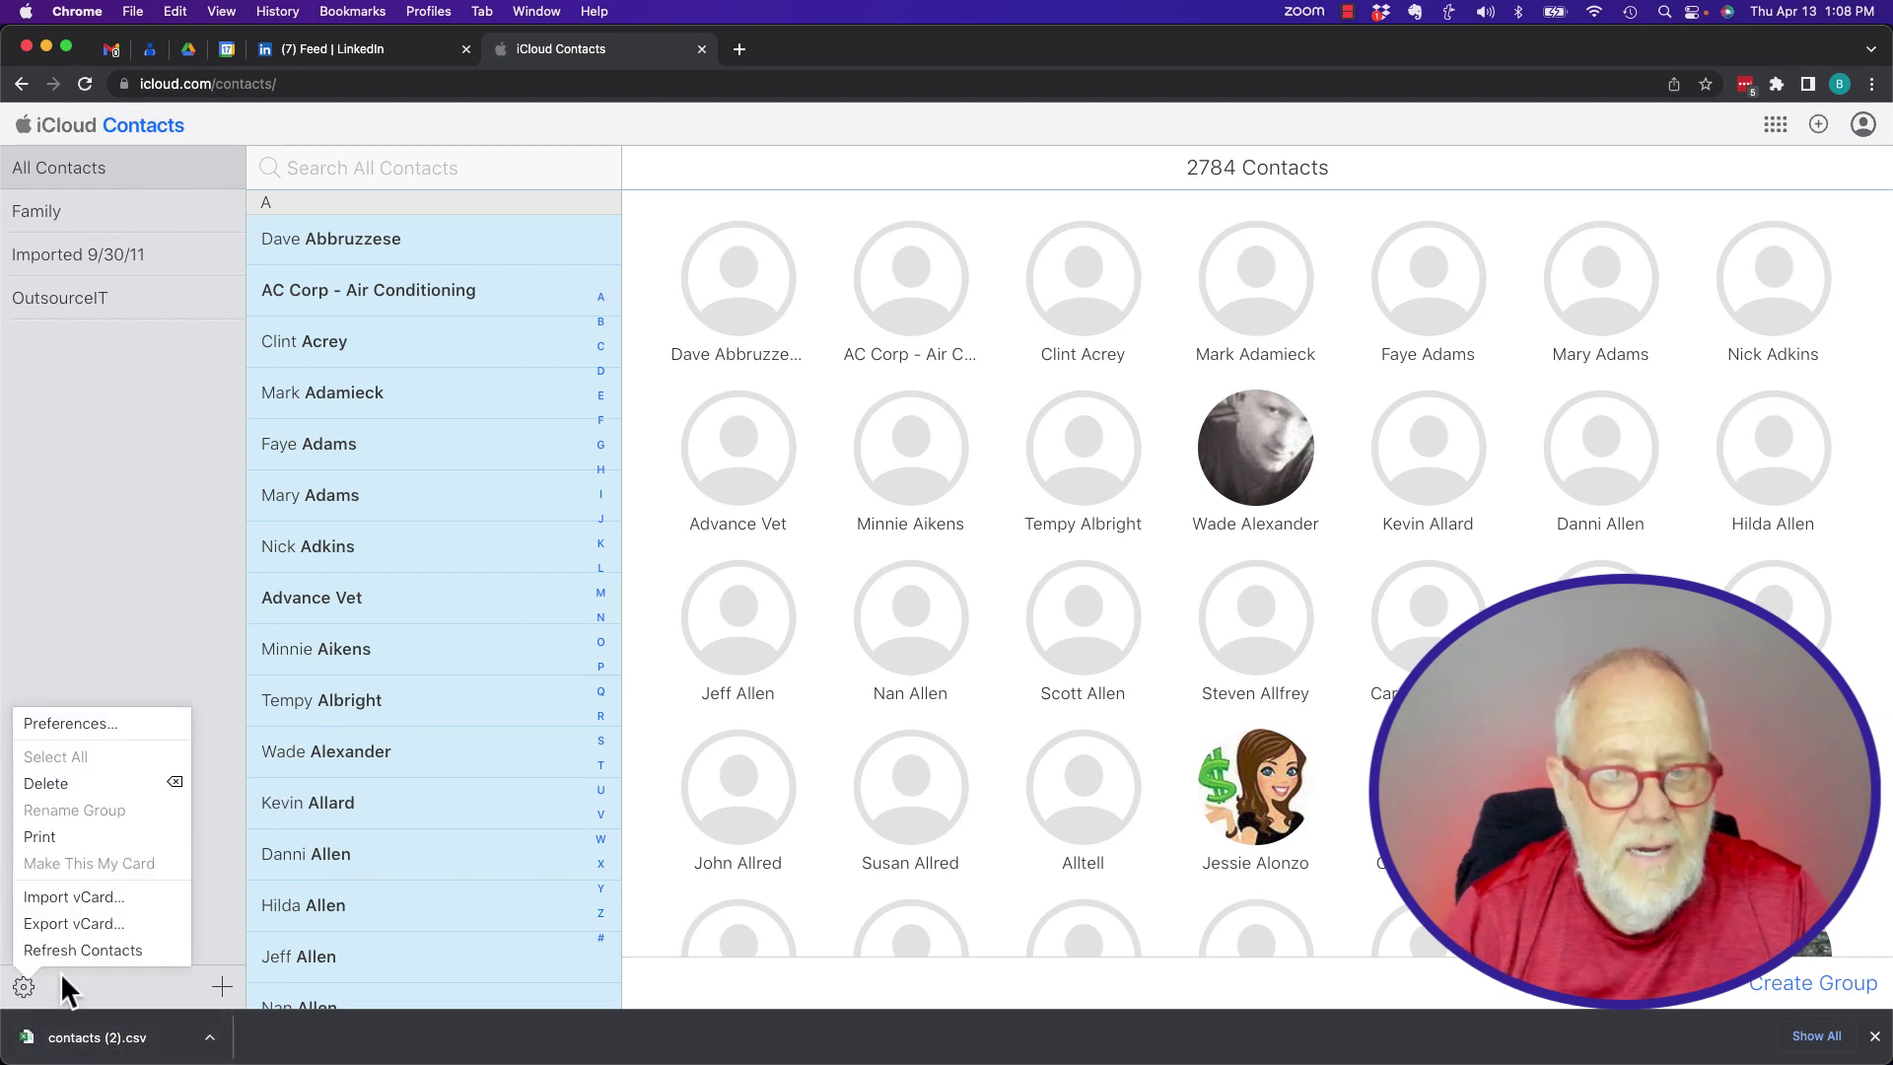
left_click(59, 785)
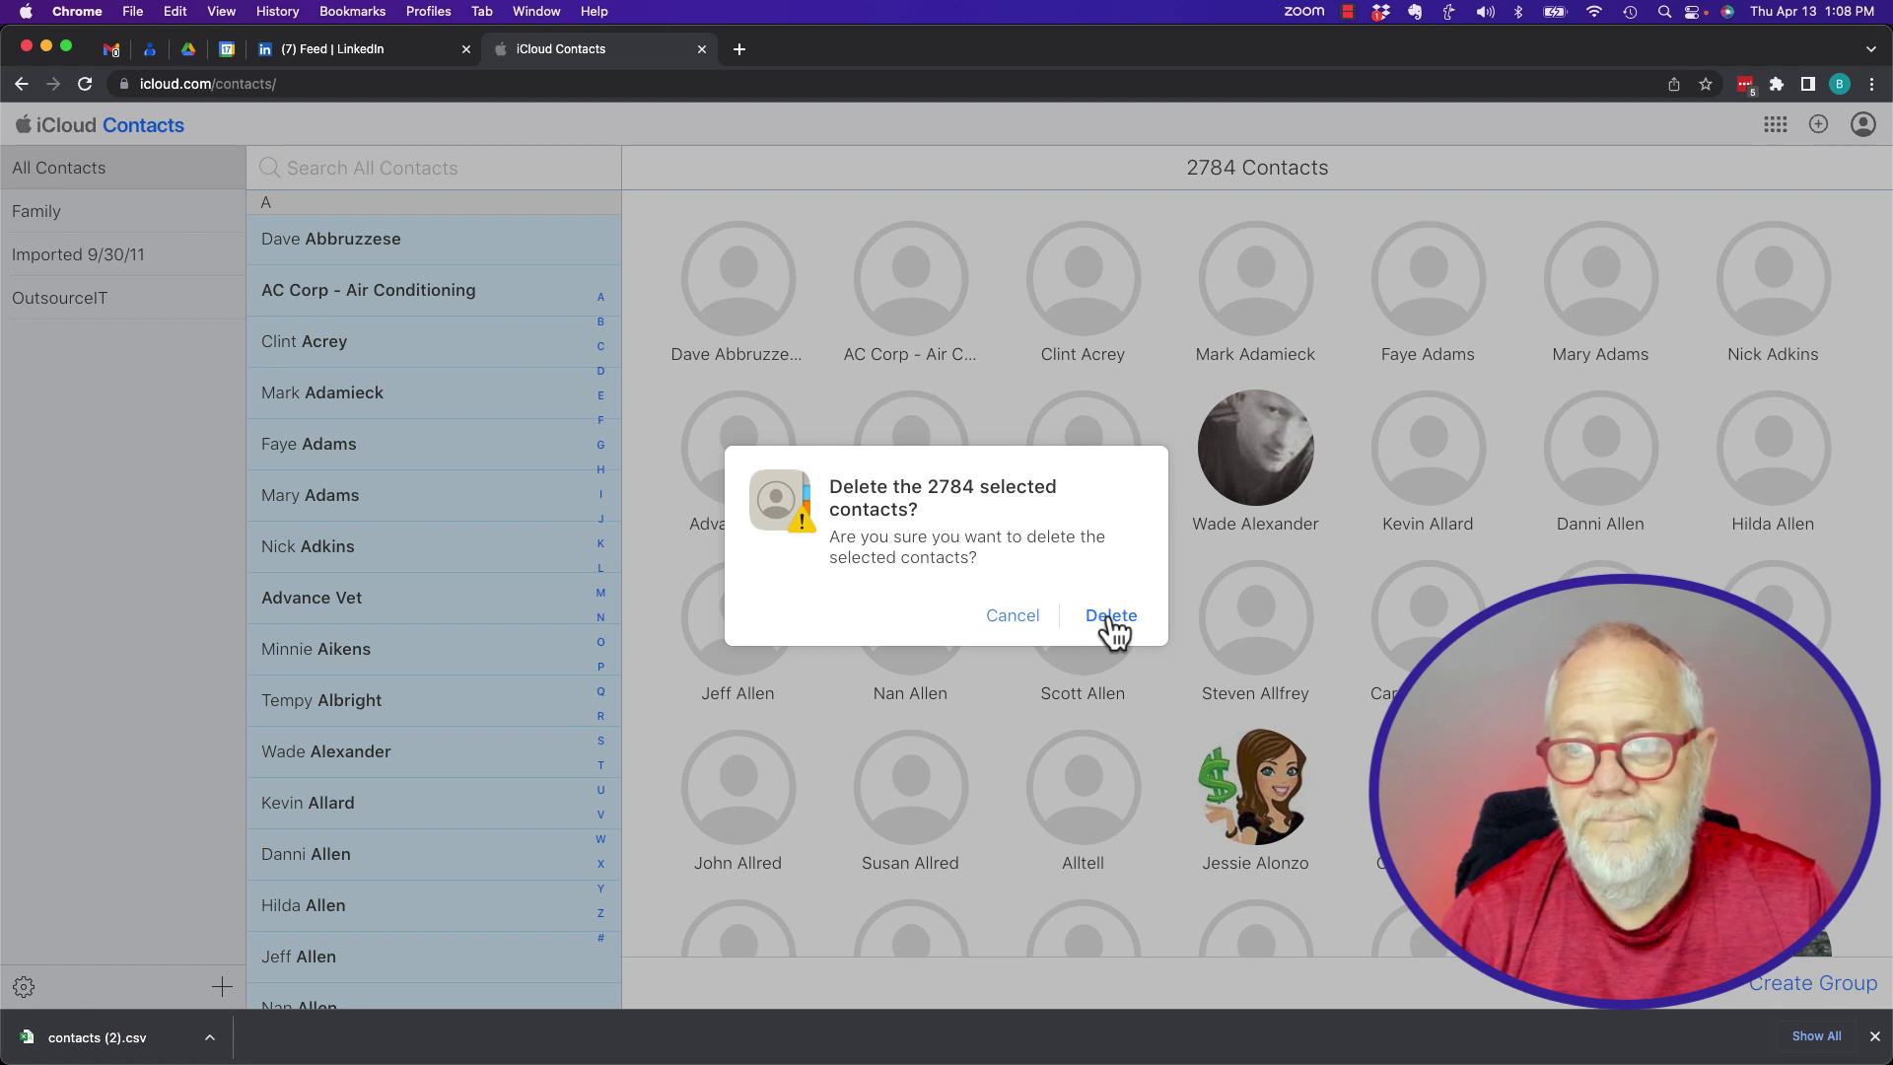
left_click(1111, 615)
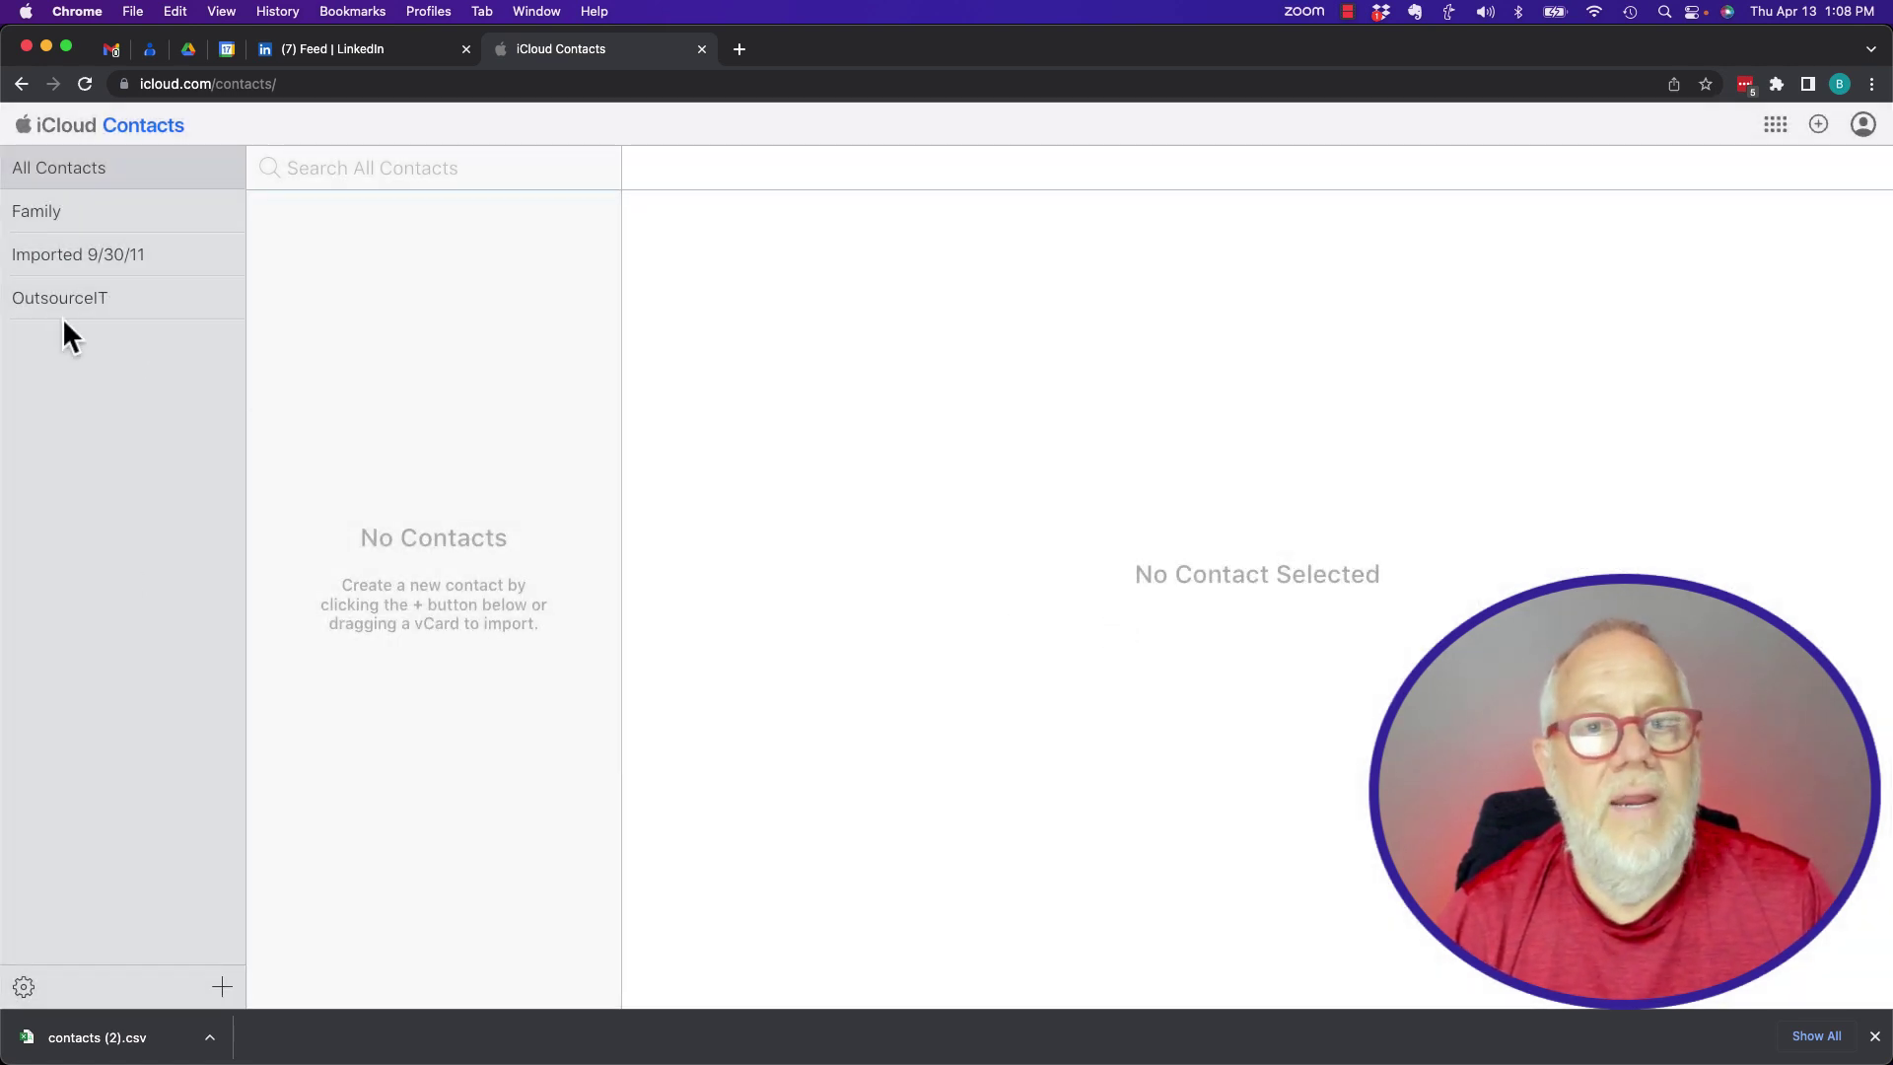
- Verify the Family, Imported 9/30/11 and OutsourceIT groups are now empty
left_click(51, 213)
left_click(67, 252)
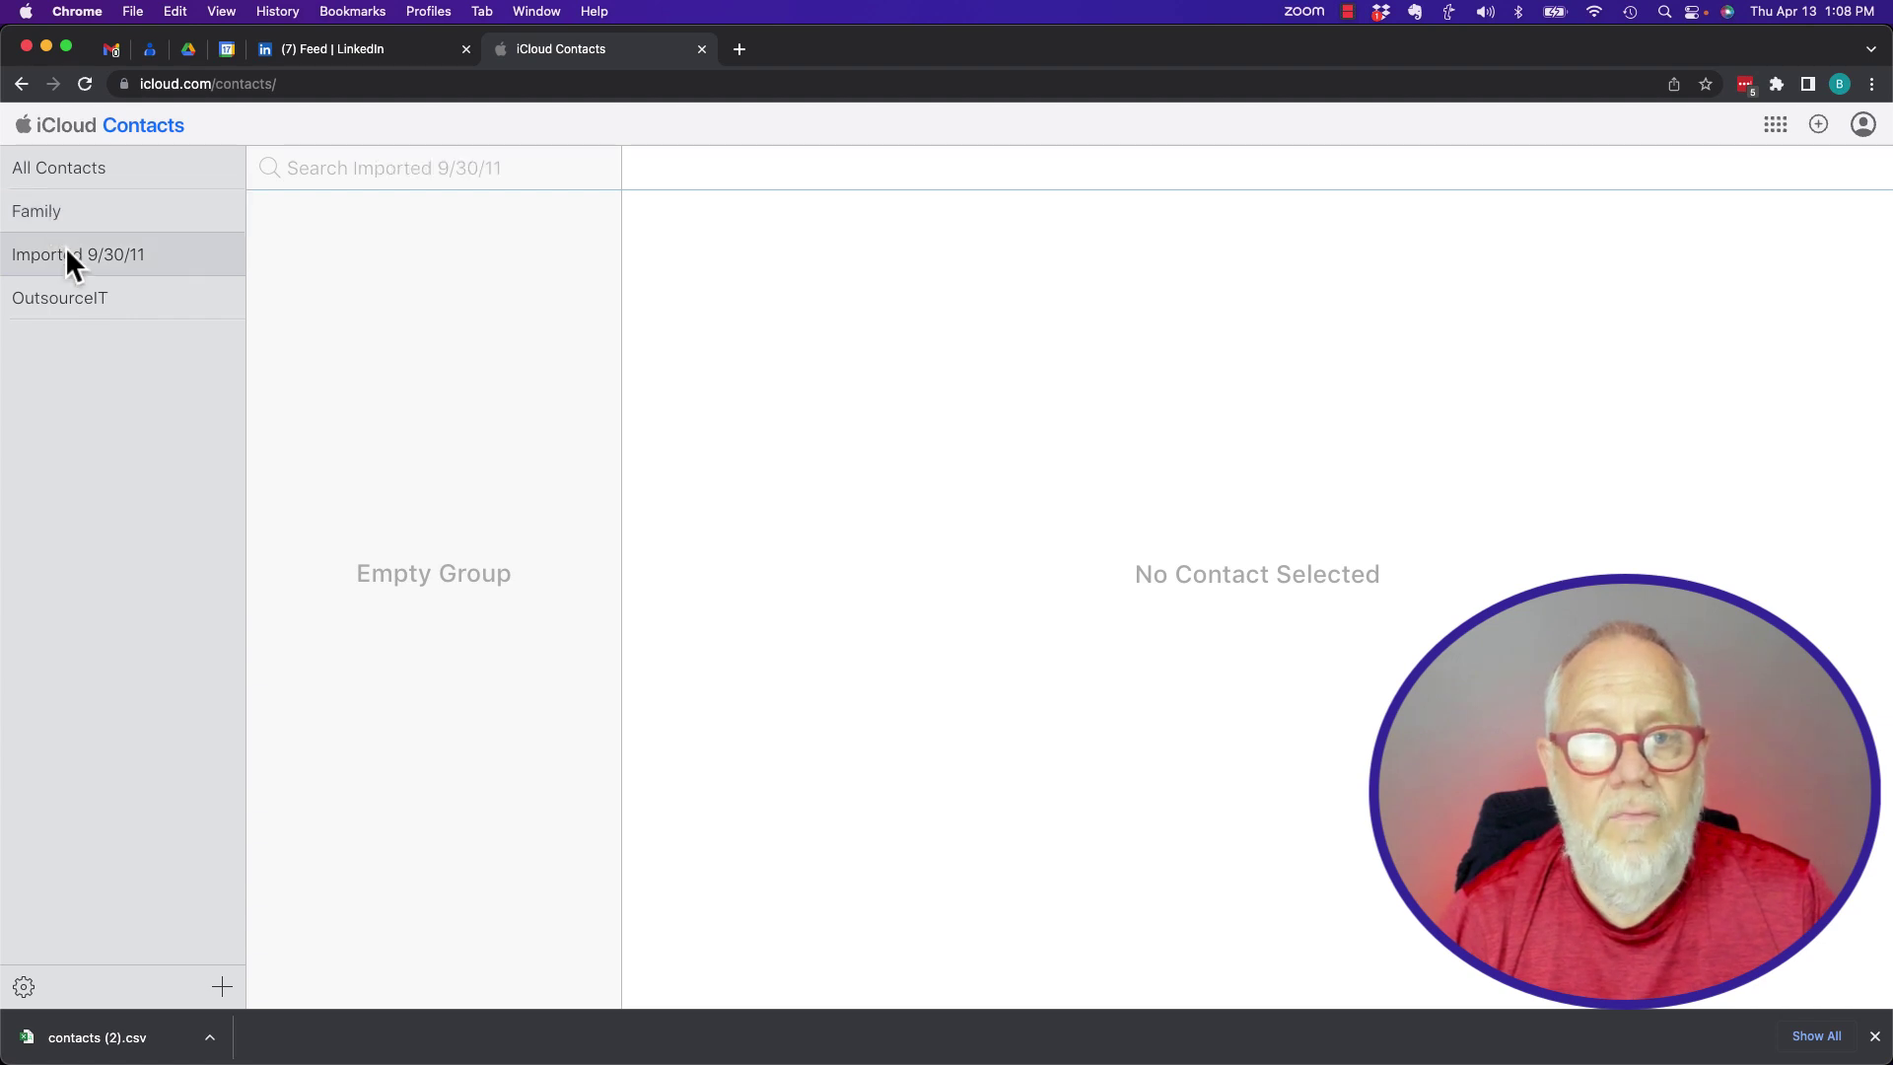
left_click(69, 293)
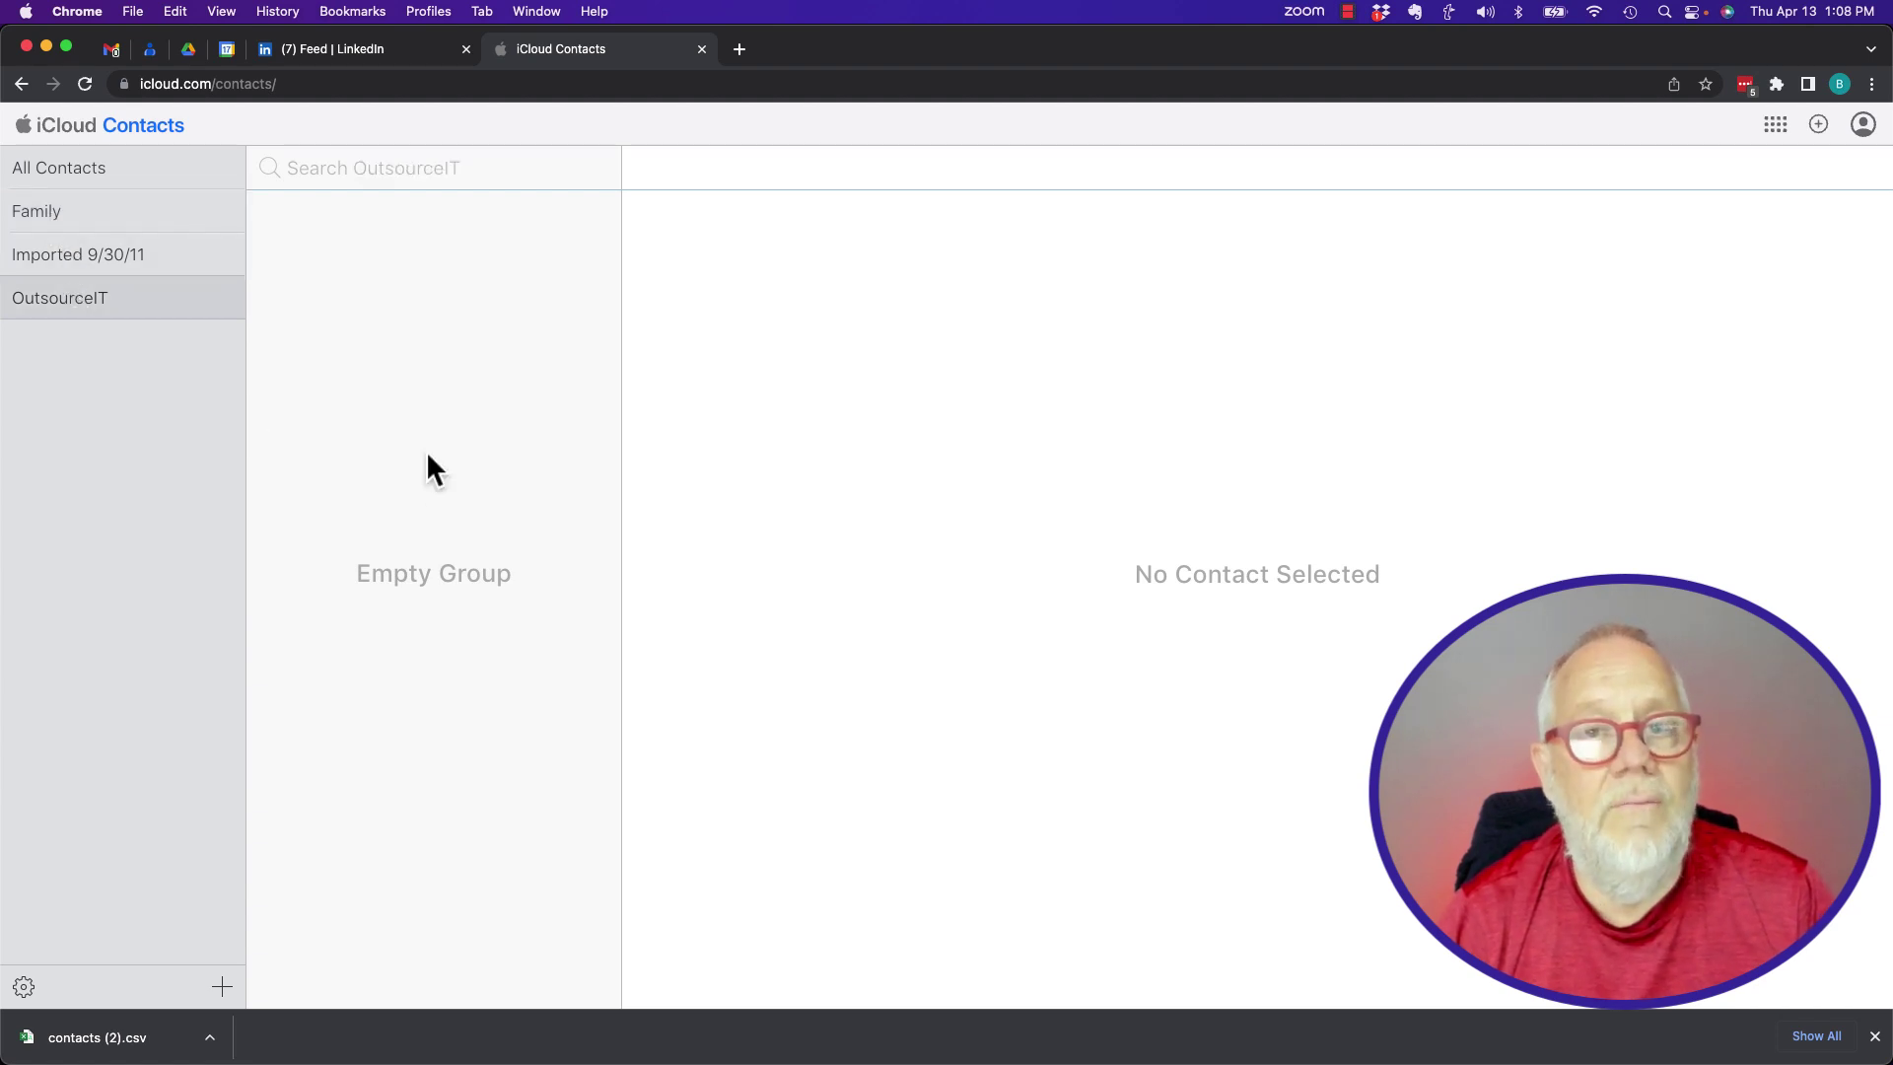
- Switch back to Google Contacts showing the 10 contacts labelled Imported on 4/13
left_click(150, 52)
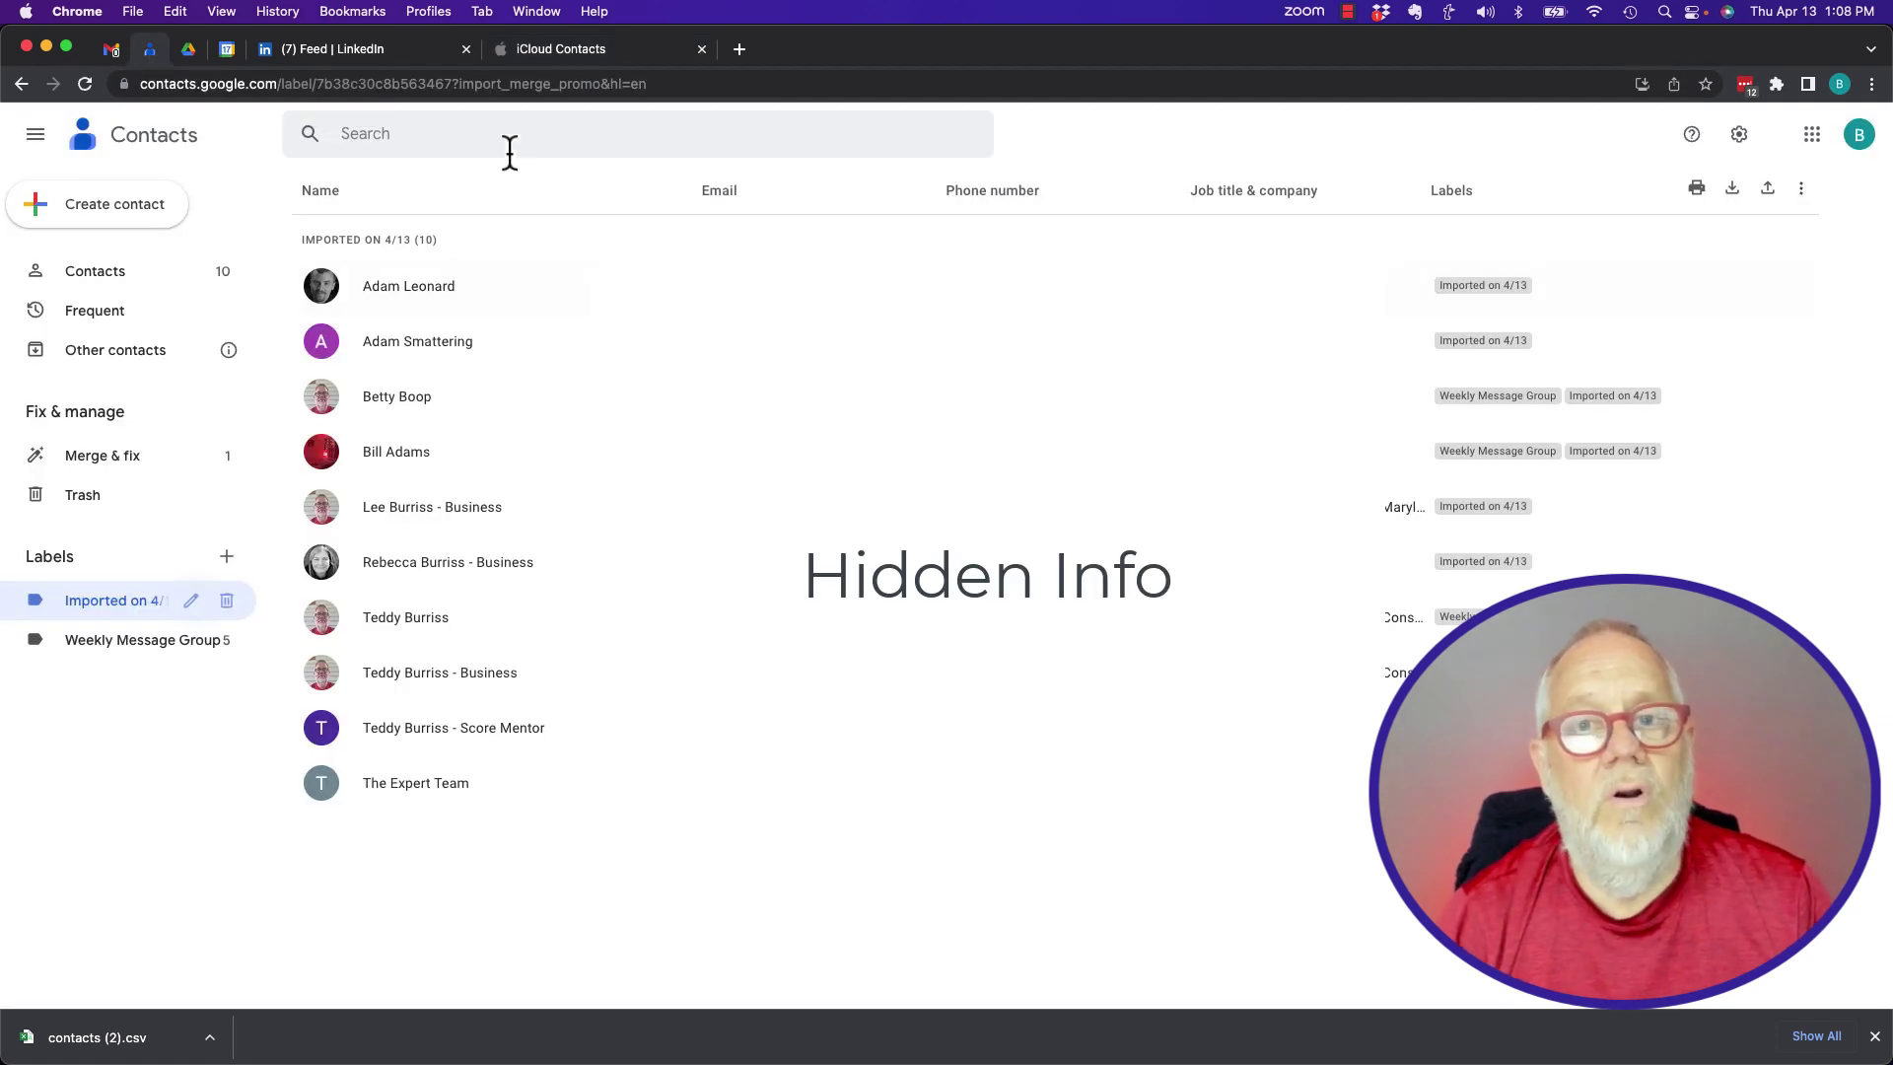